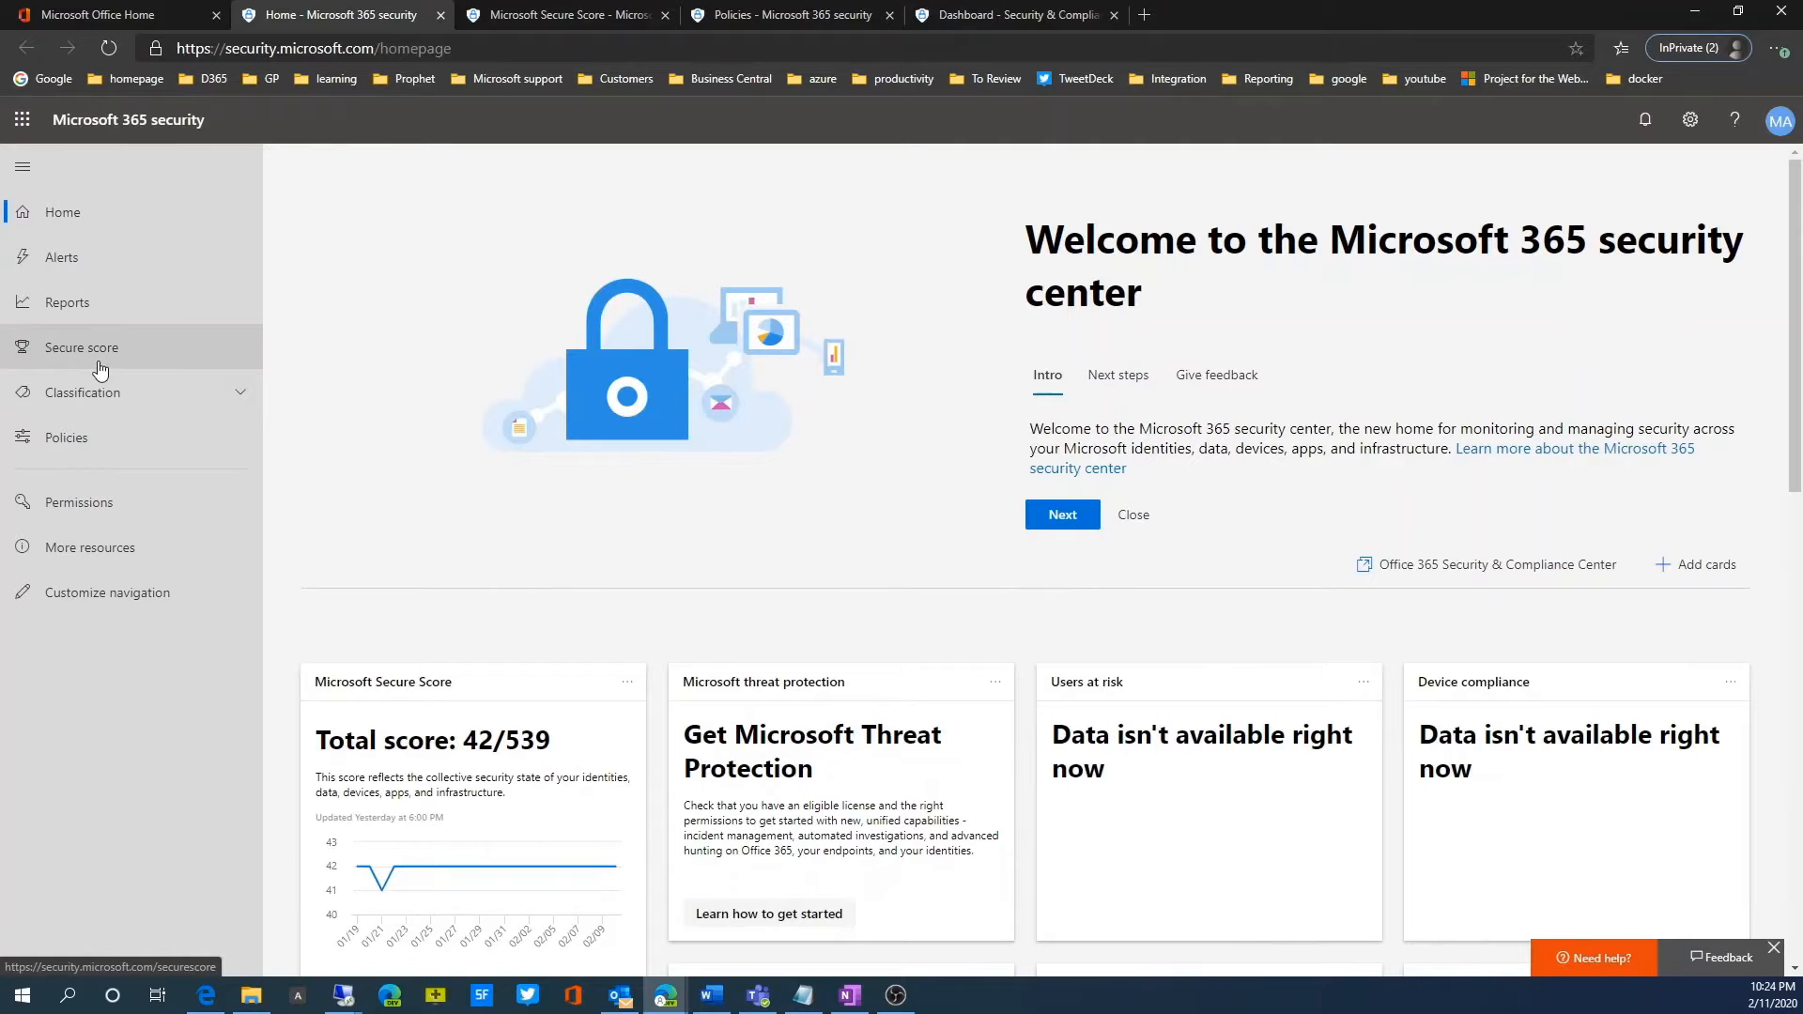
Step: Open Microsoft Secure Score and examine the score history and the list of improvement actions
click(99, 364)
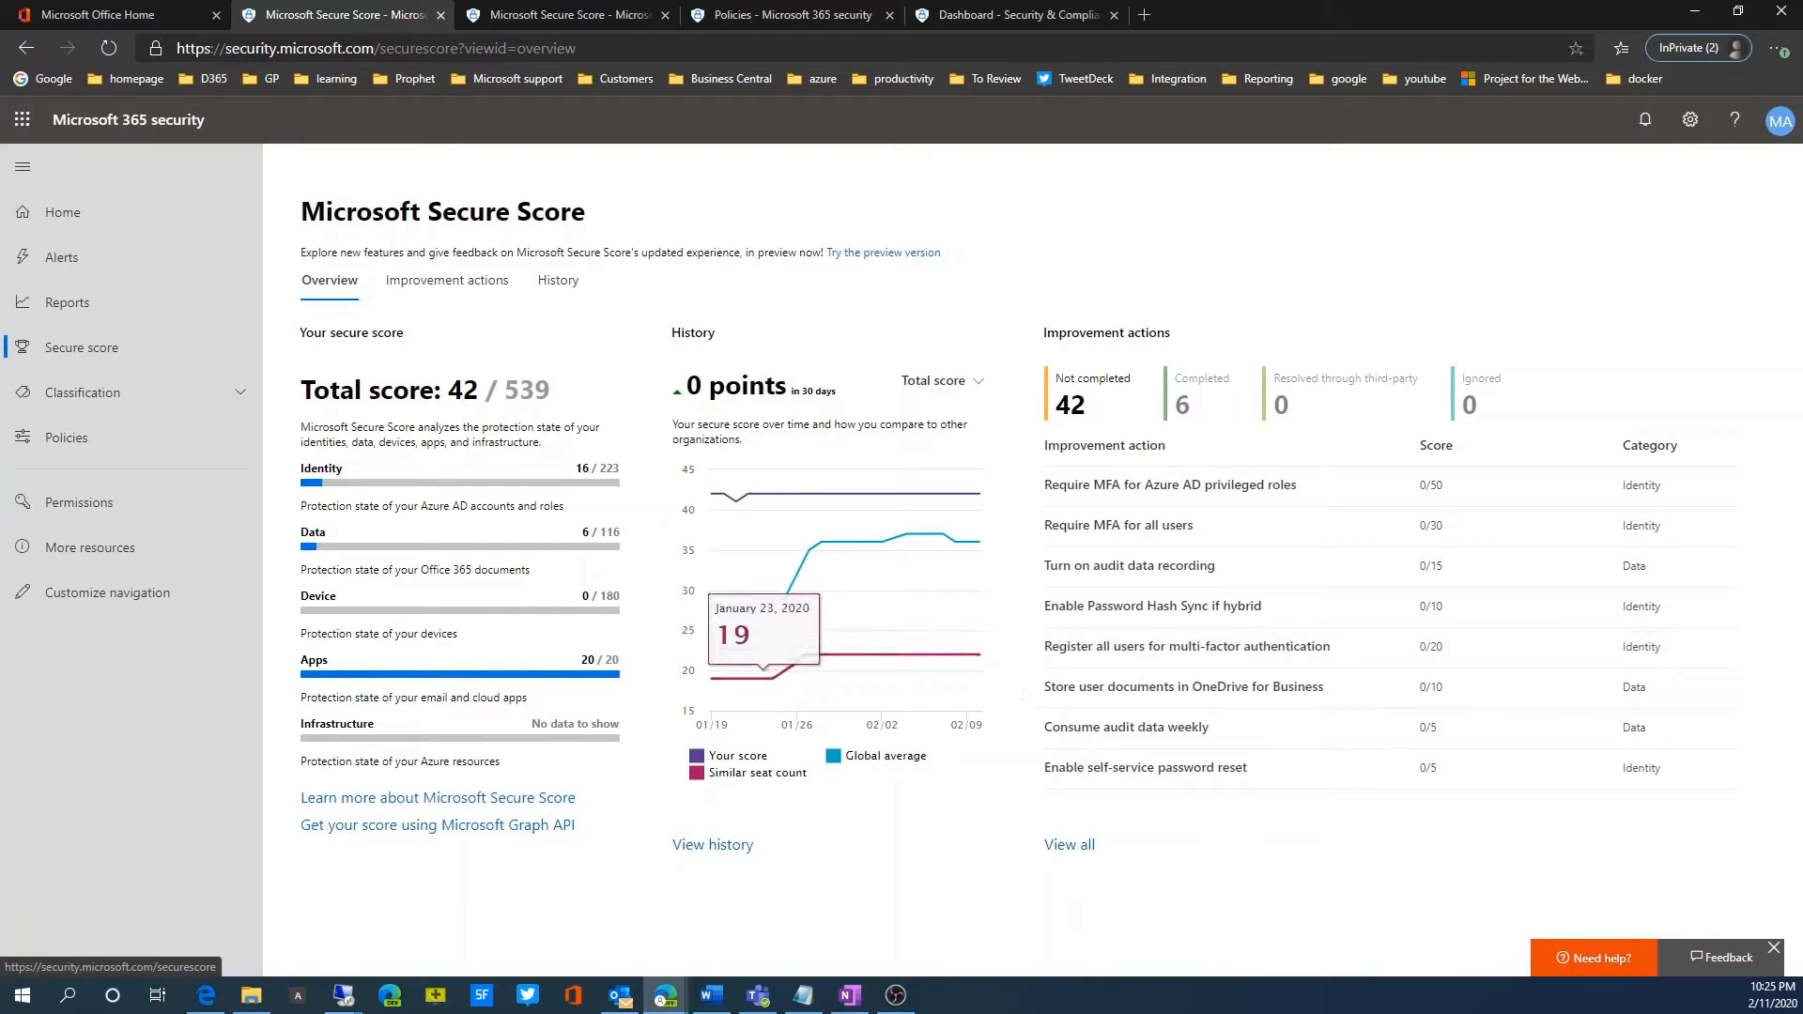
mouse_move(818, 528)
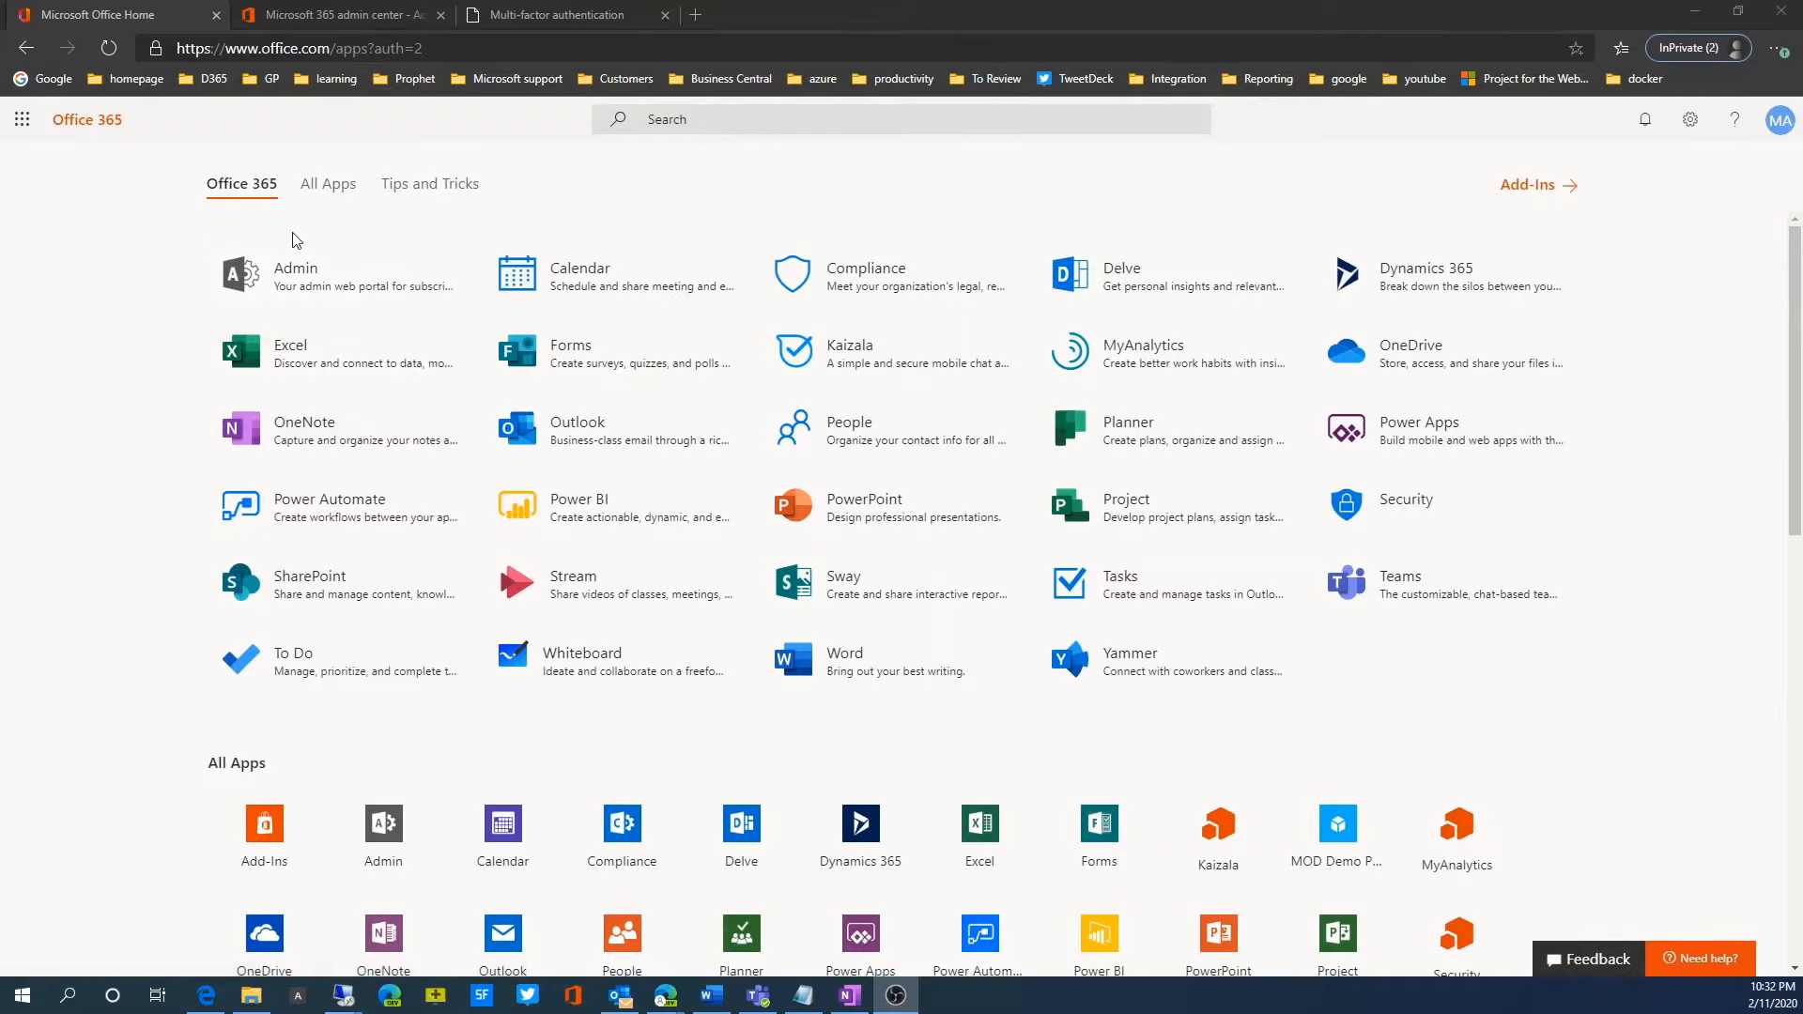
Step: Open the multi-factor authentication page for the active users from the Microsoft 365 admin center
click(312, 300)
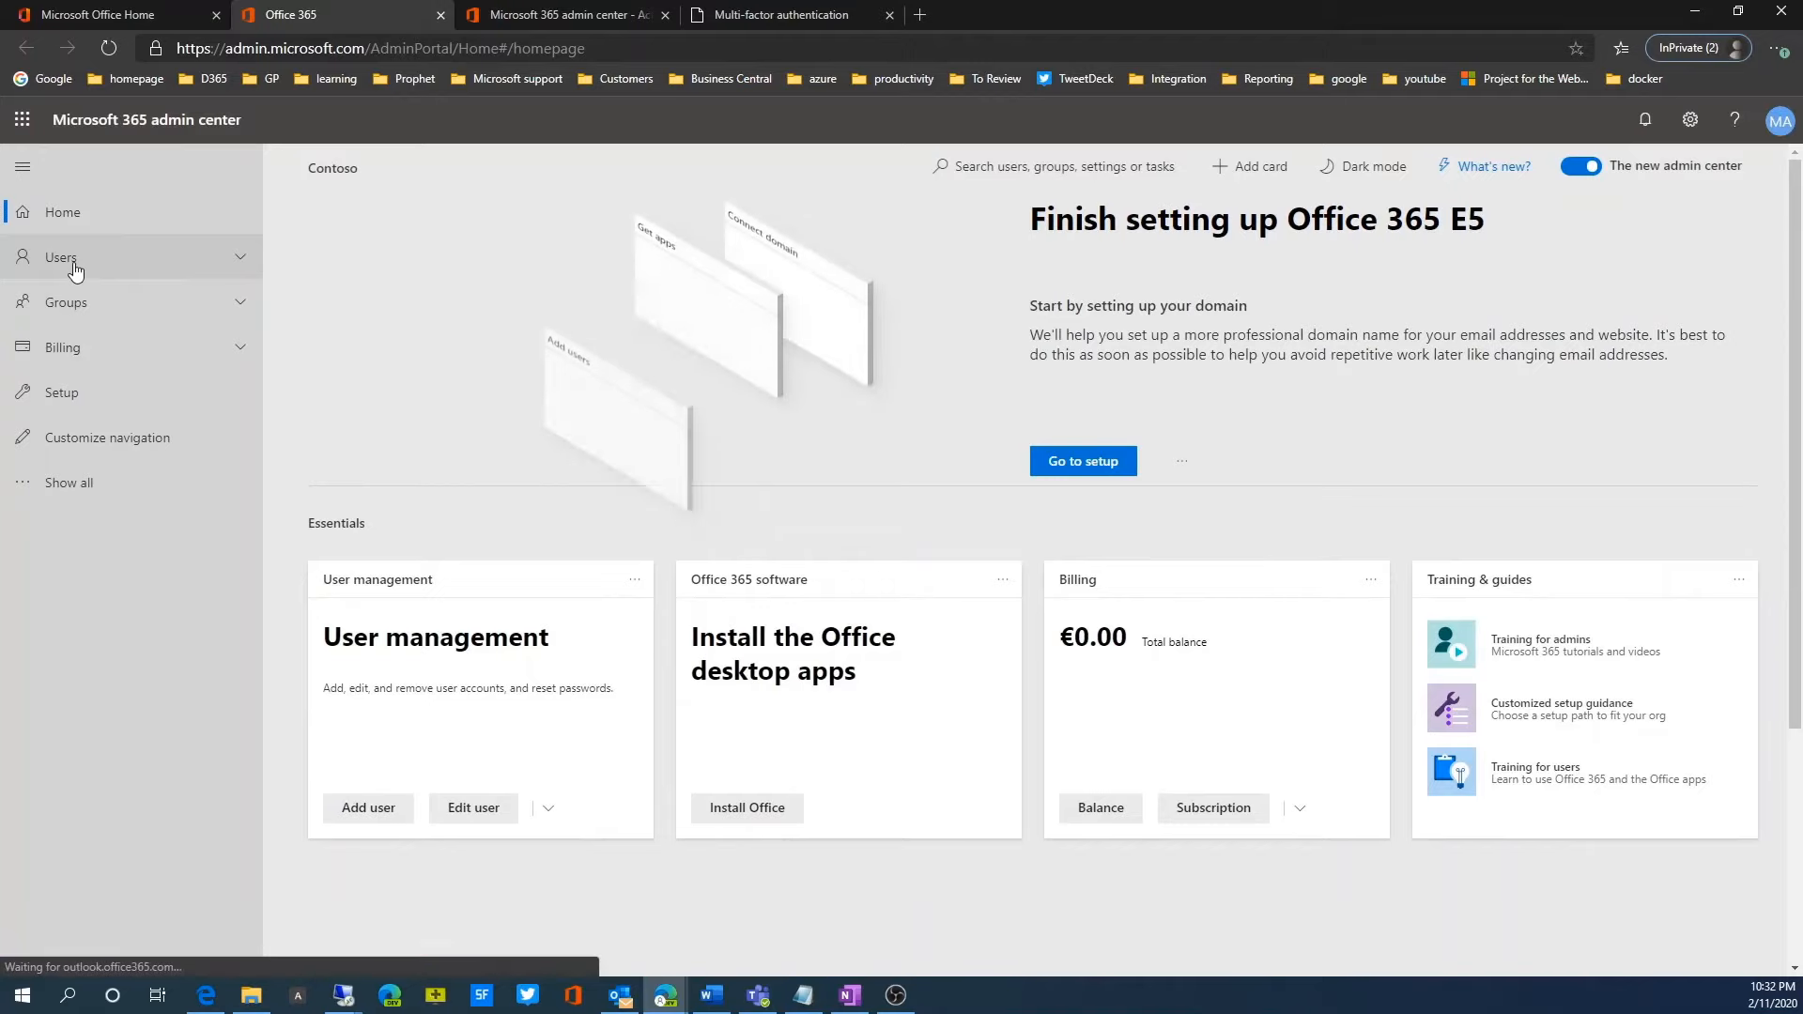
click(76, 268)
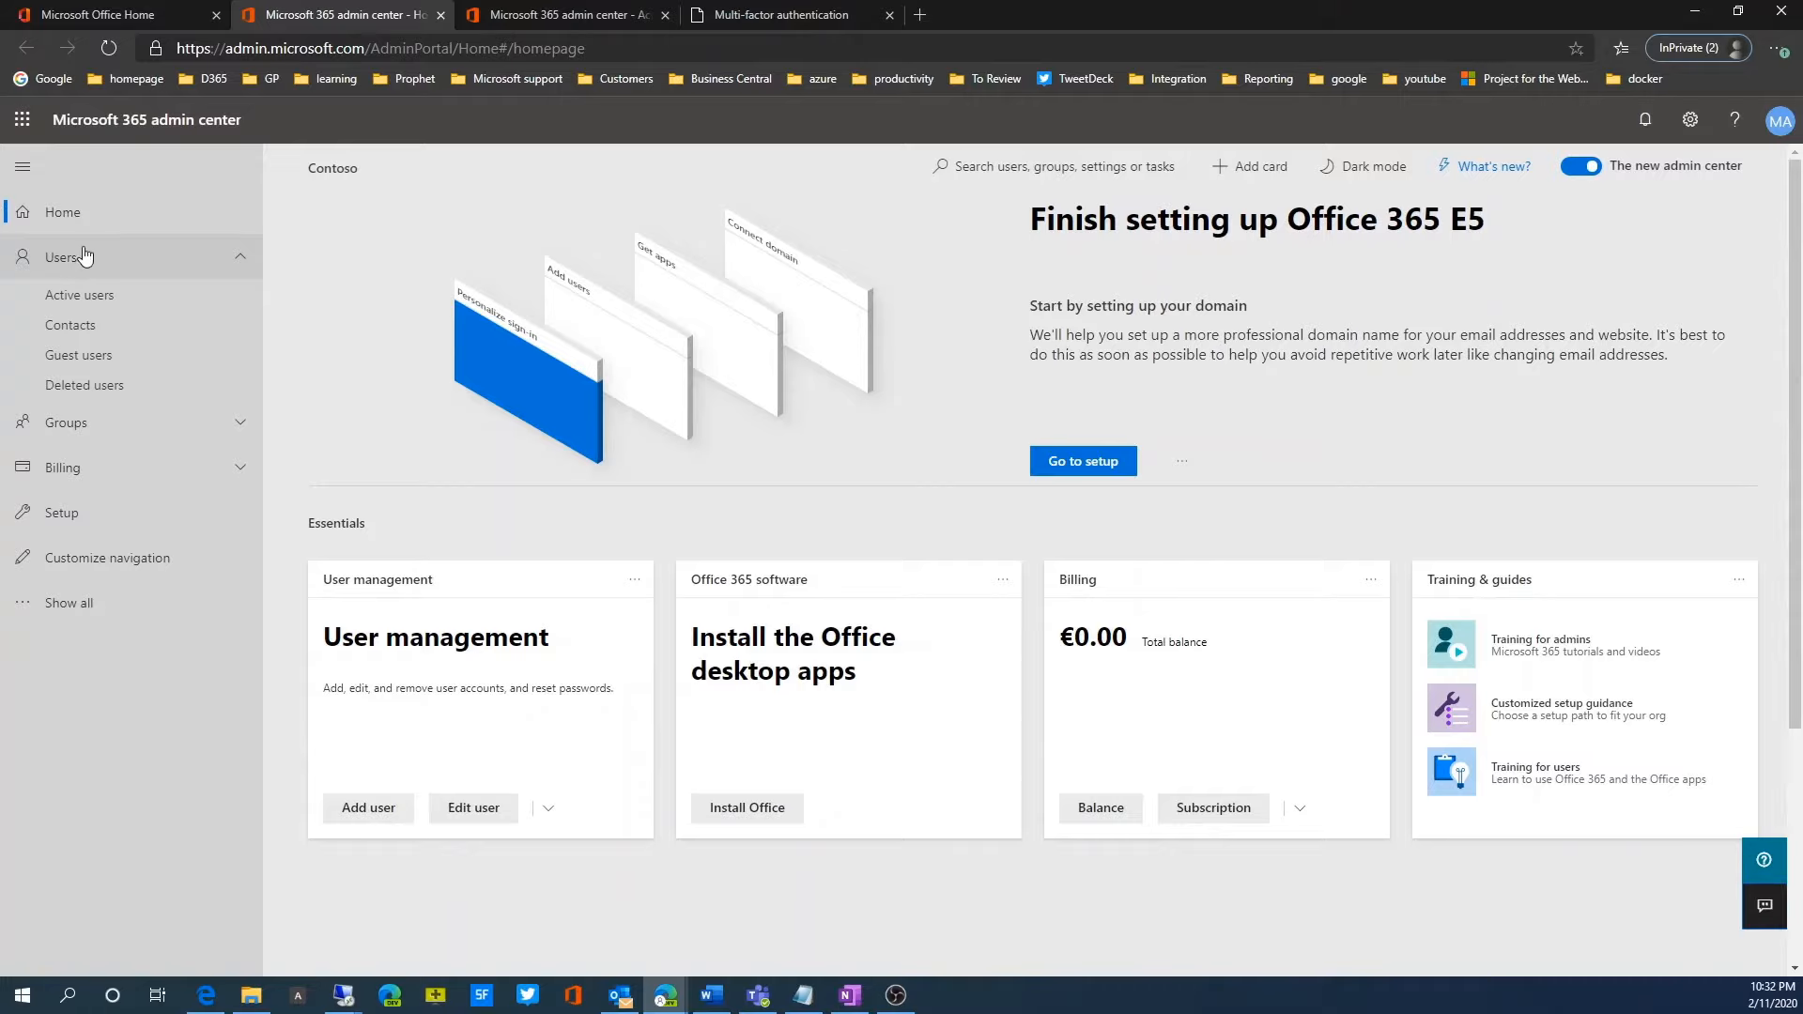
click(83, 297)
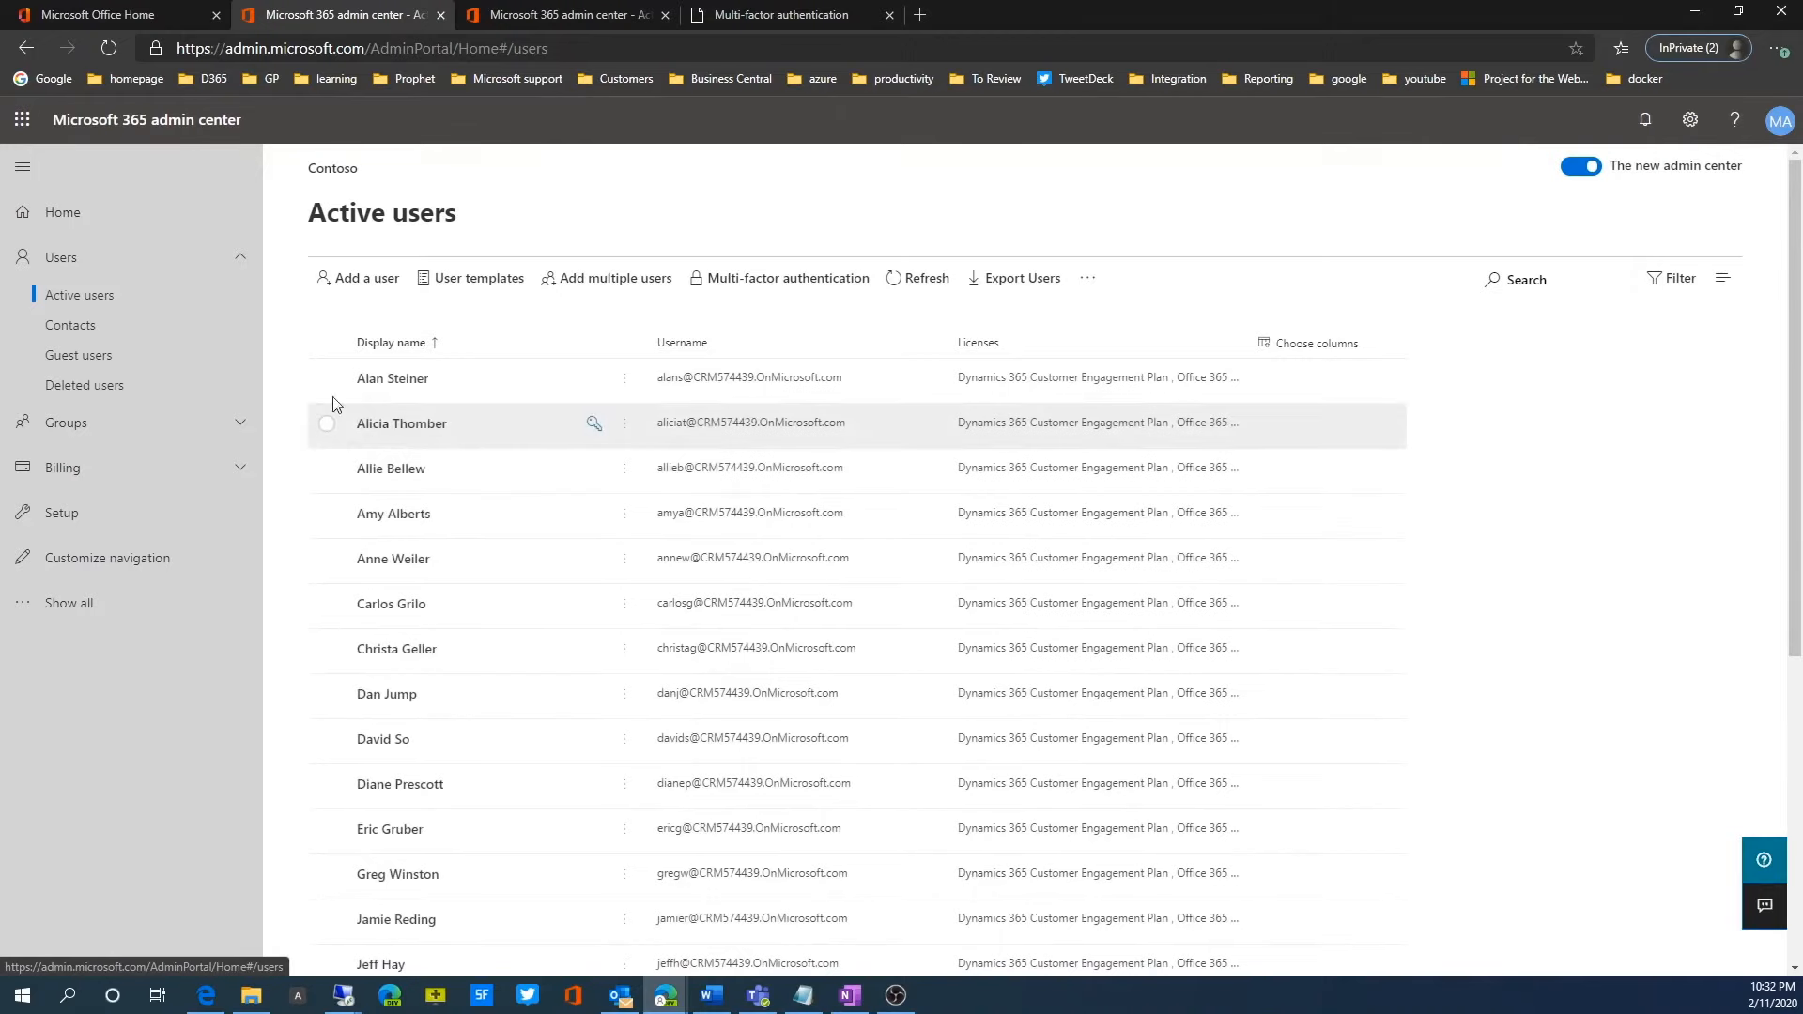
click(719, 292)
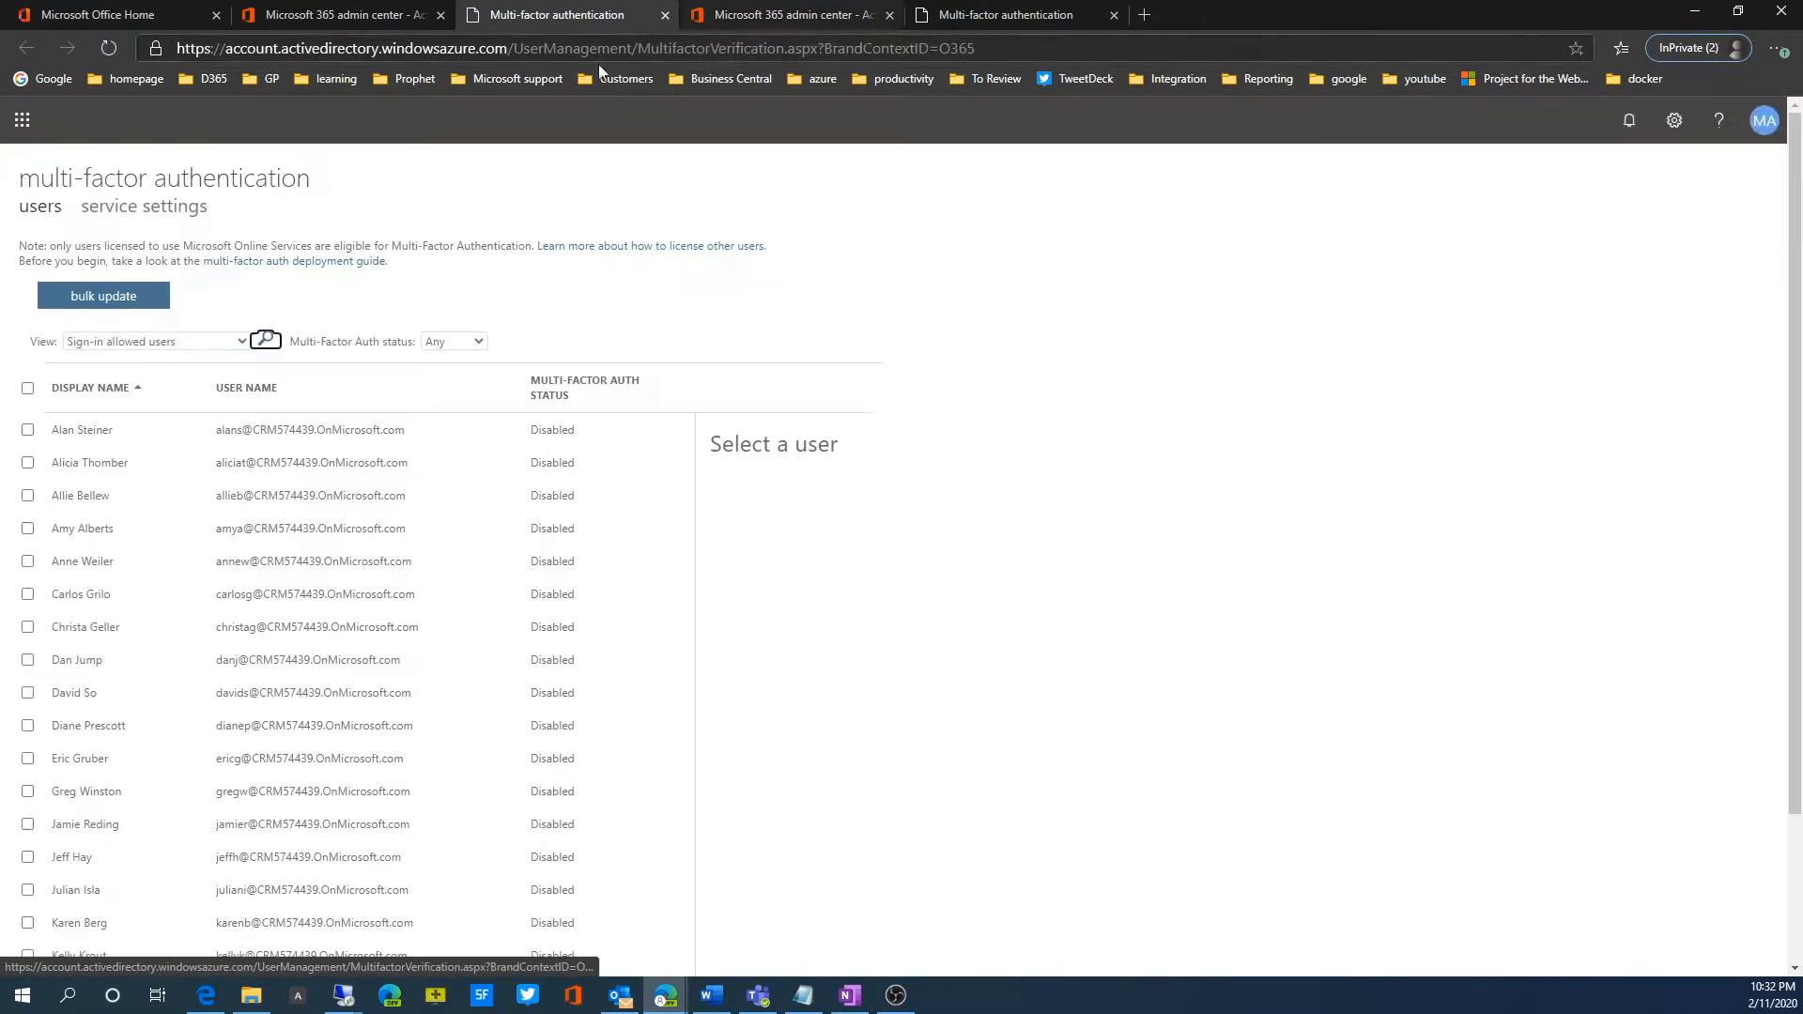
Step: Select the first two users in the multi-factor authentication list and choose to enable it for them
click(27, 430)
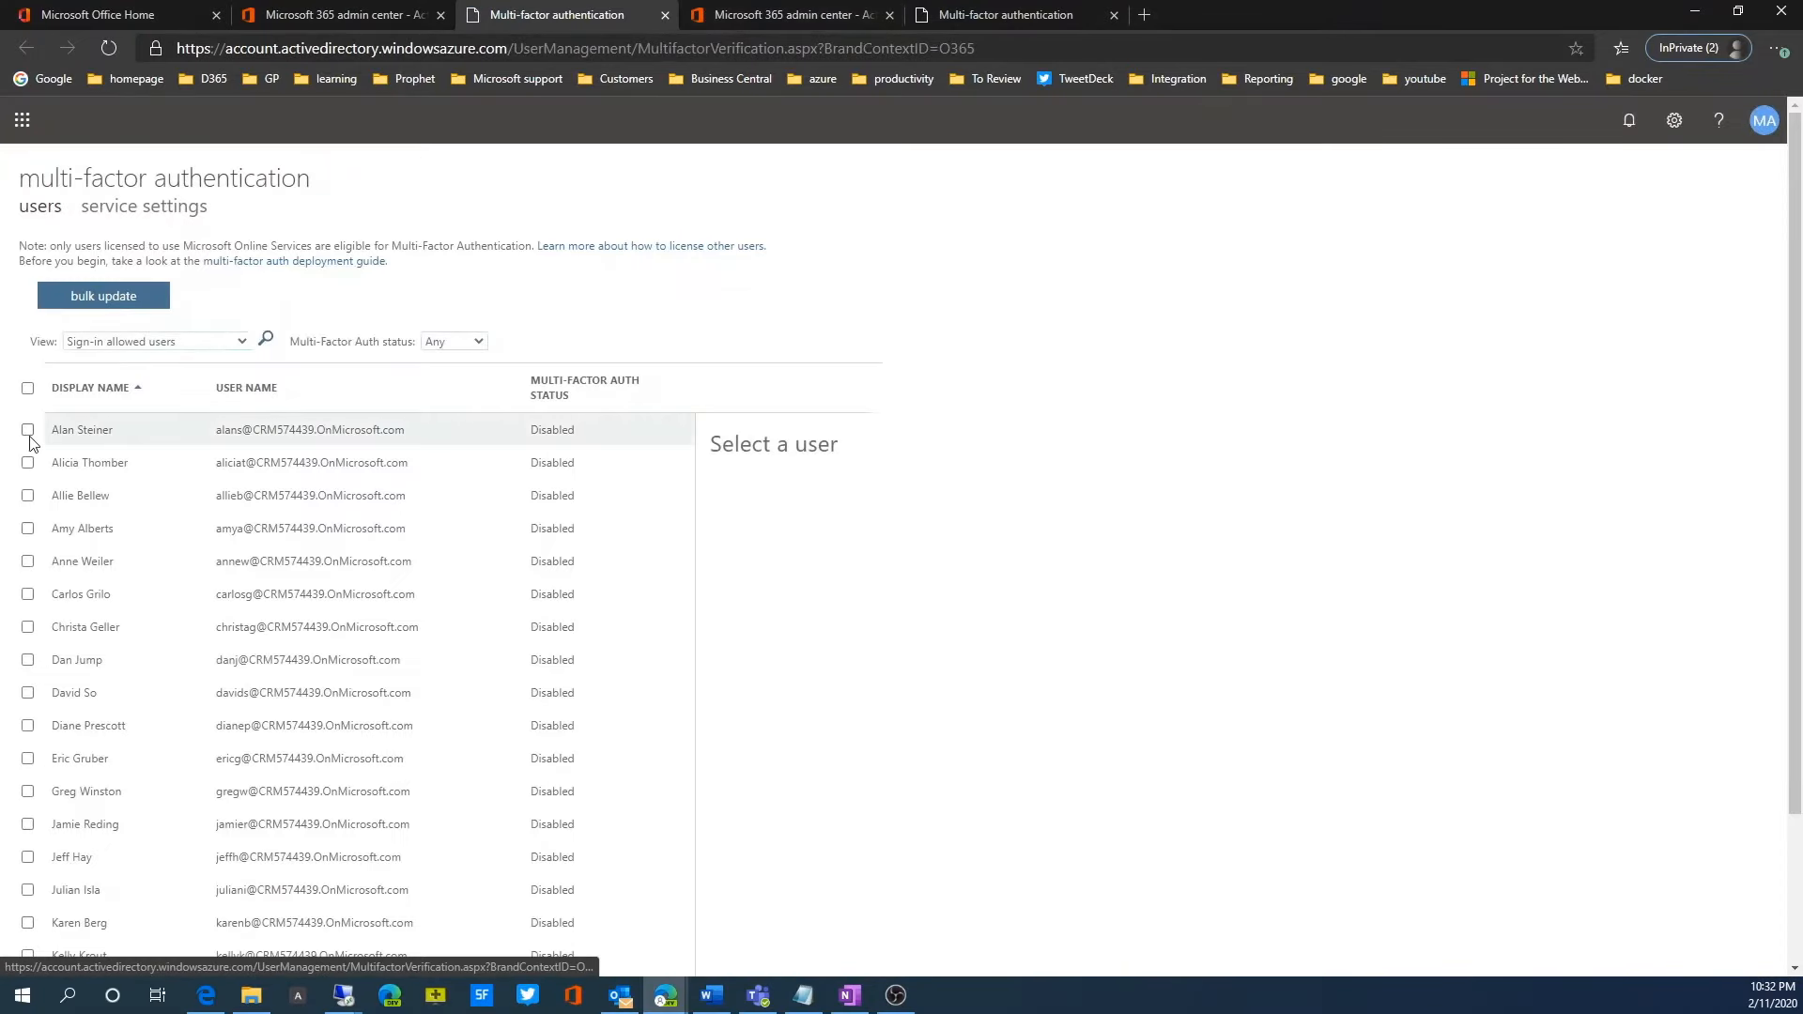
click(28, 463)
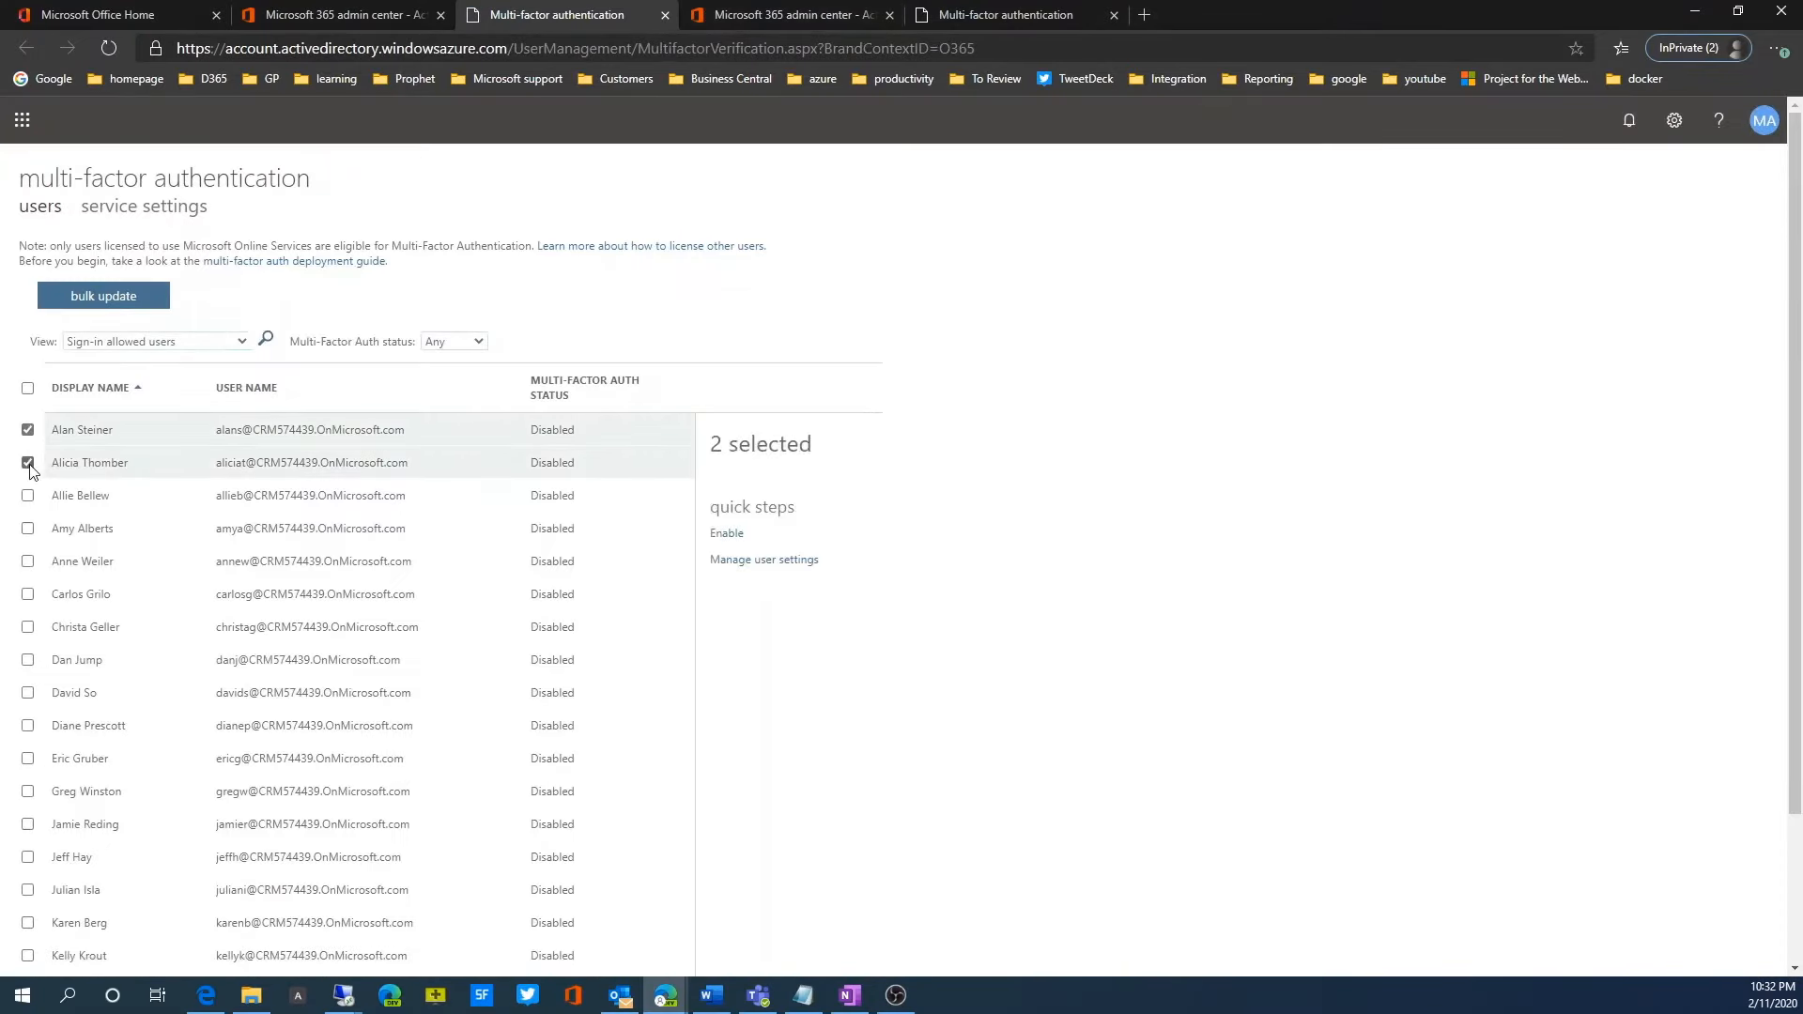
click(739, 541)
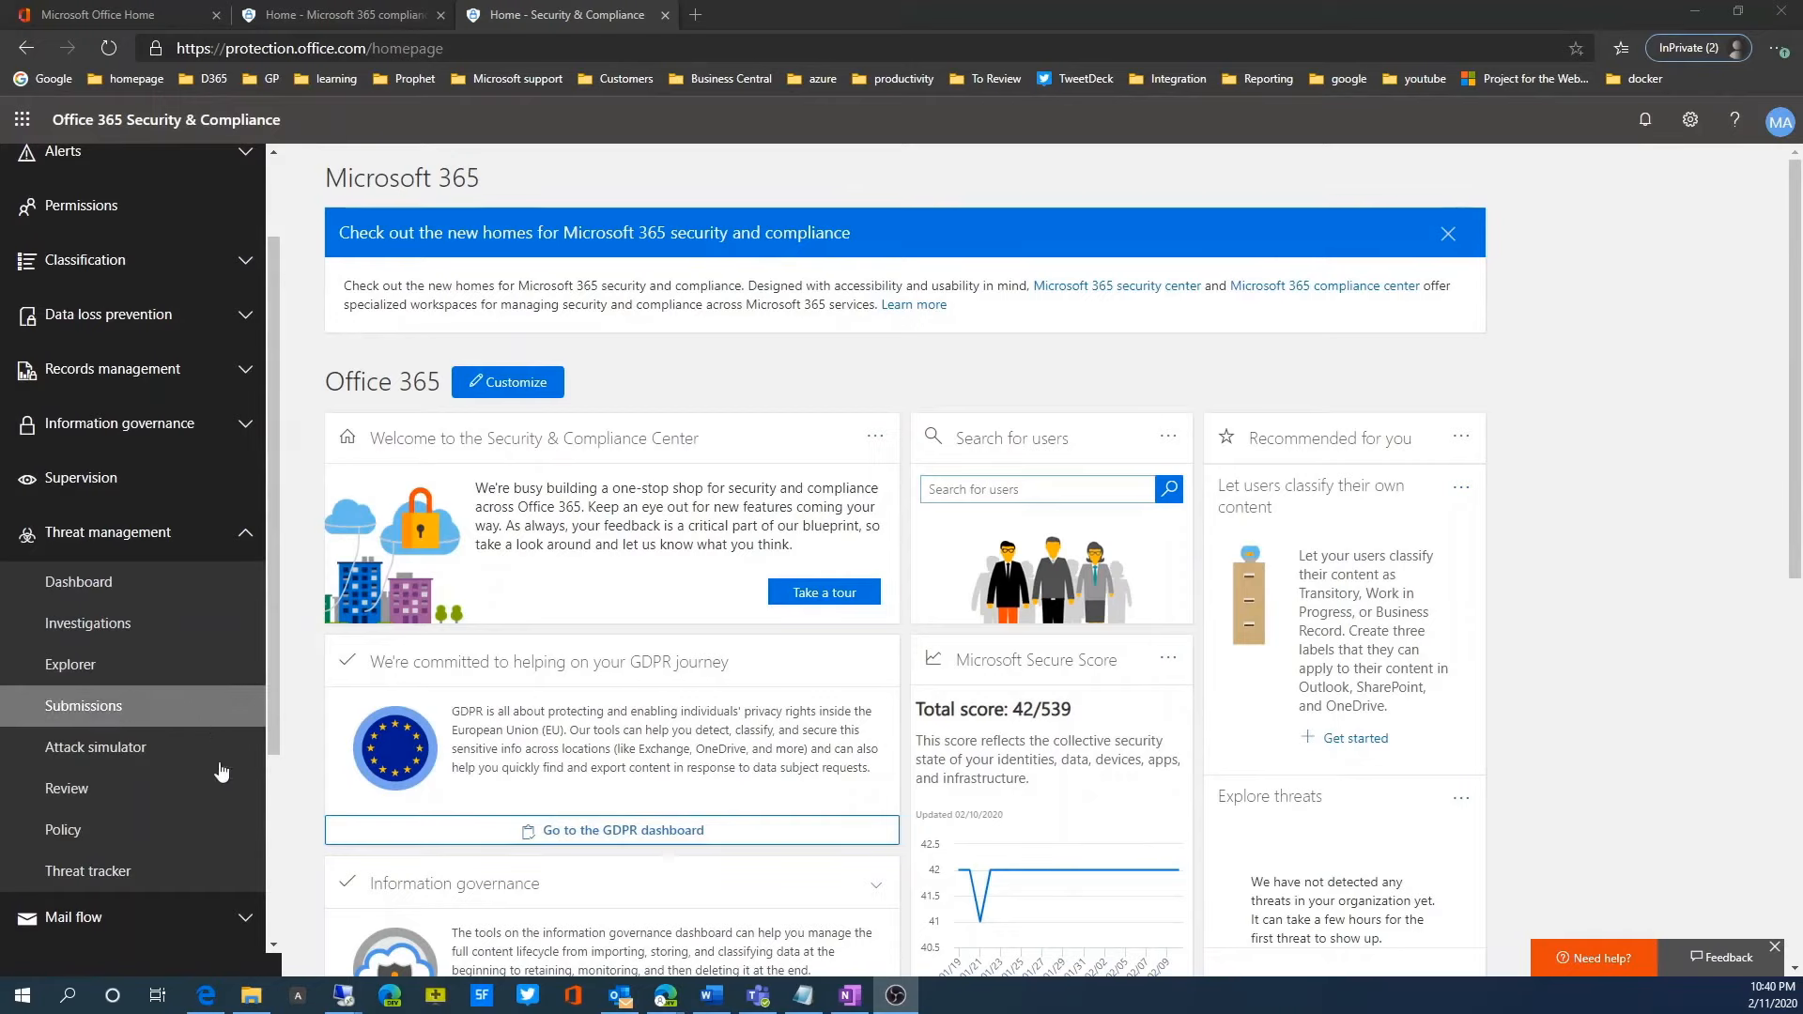
Step: Open the Anti-malware policies under Threat management in the Office 365 Security & Compliance center
click(138, 537)
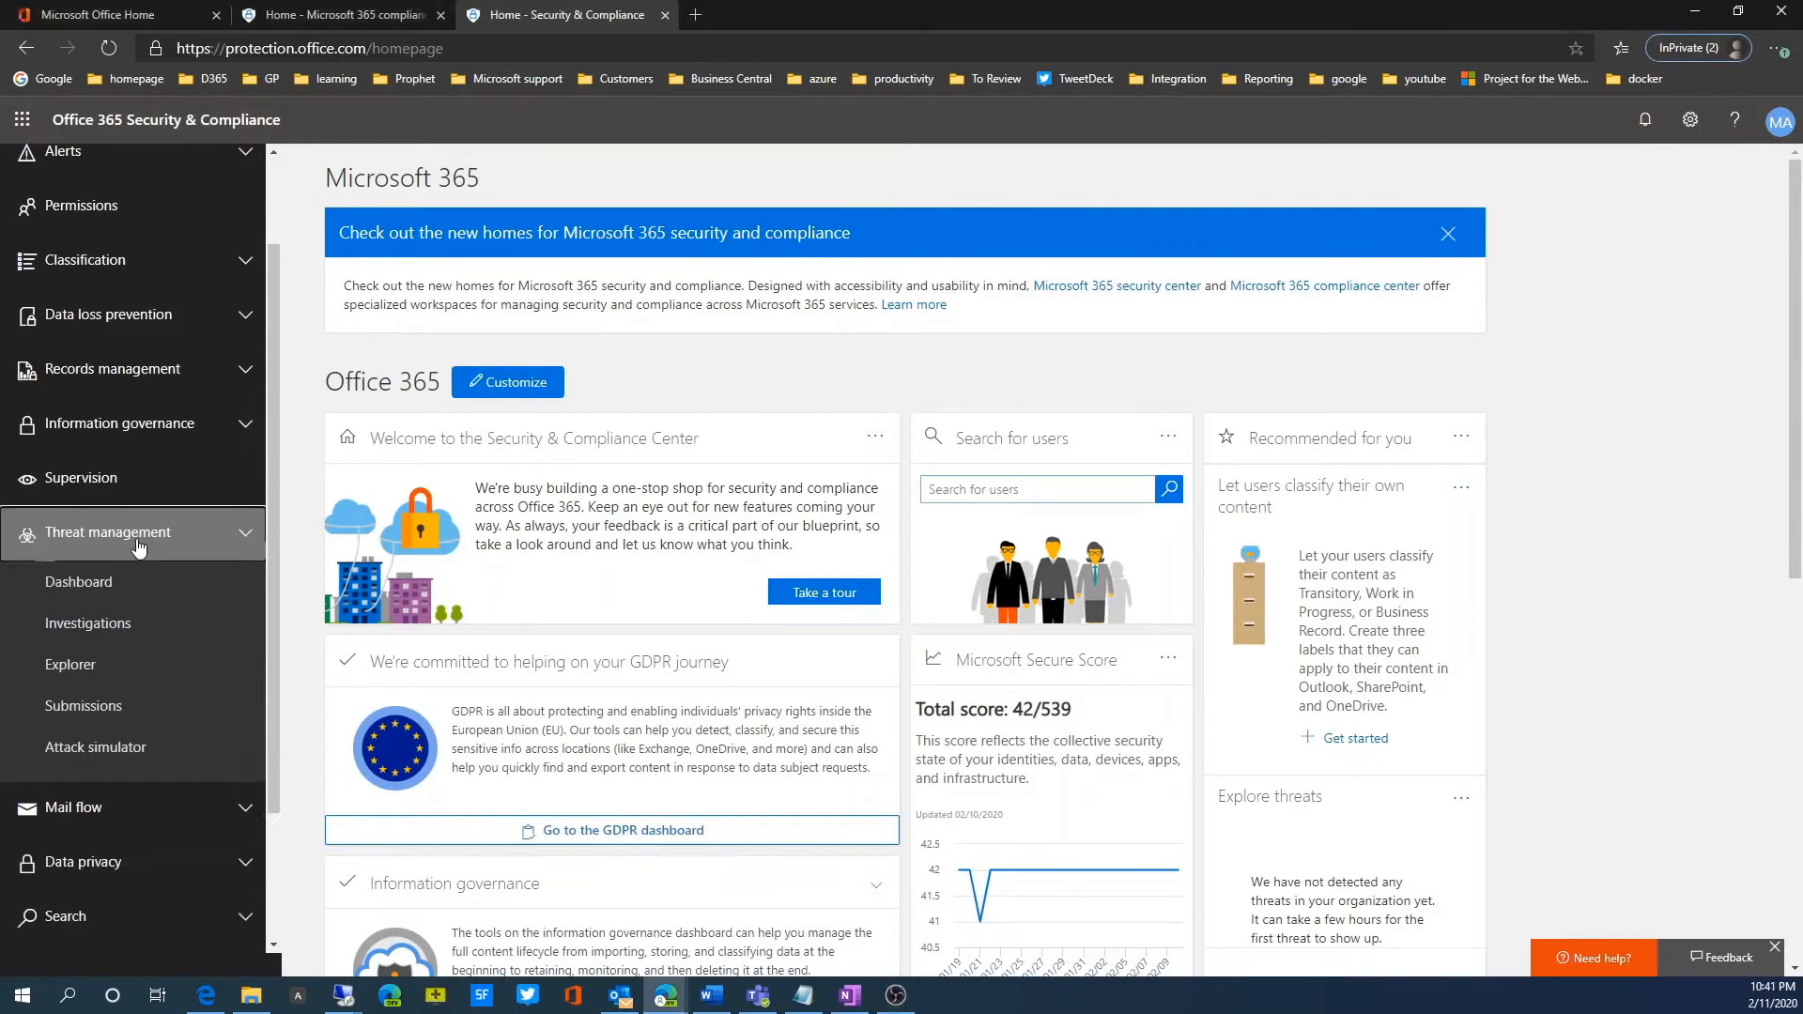
click(122, 584)
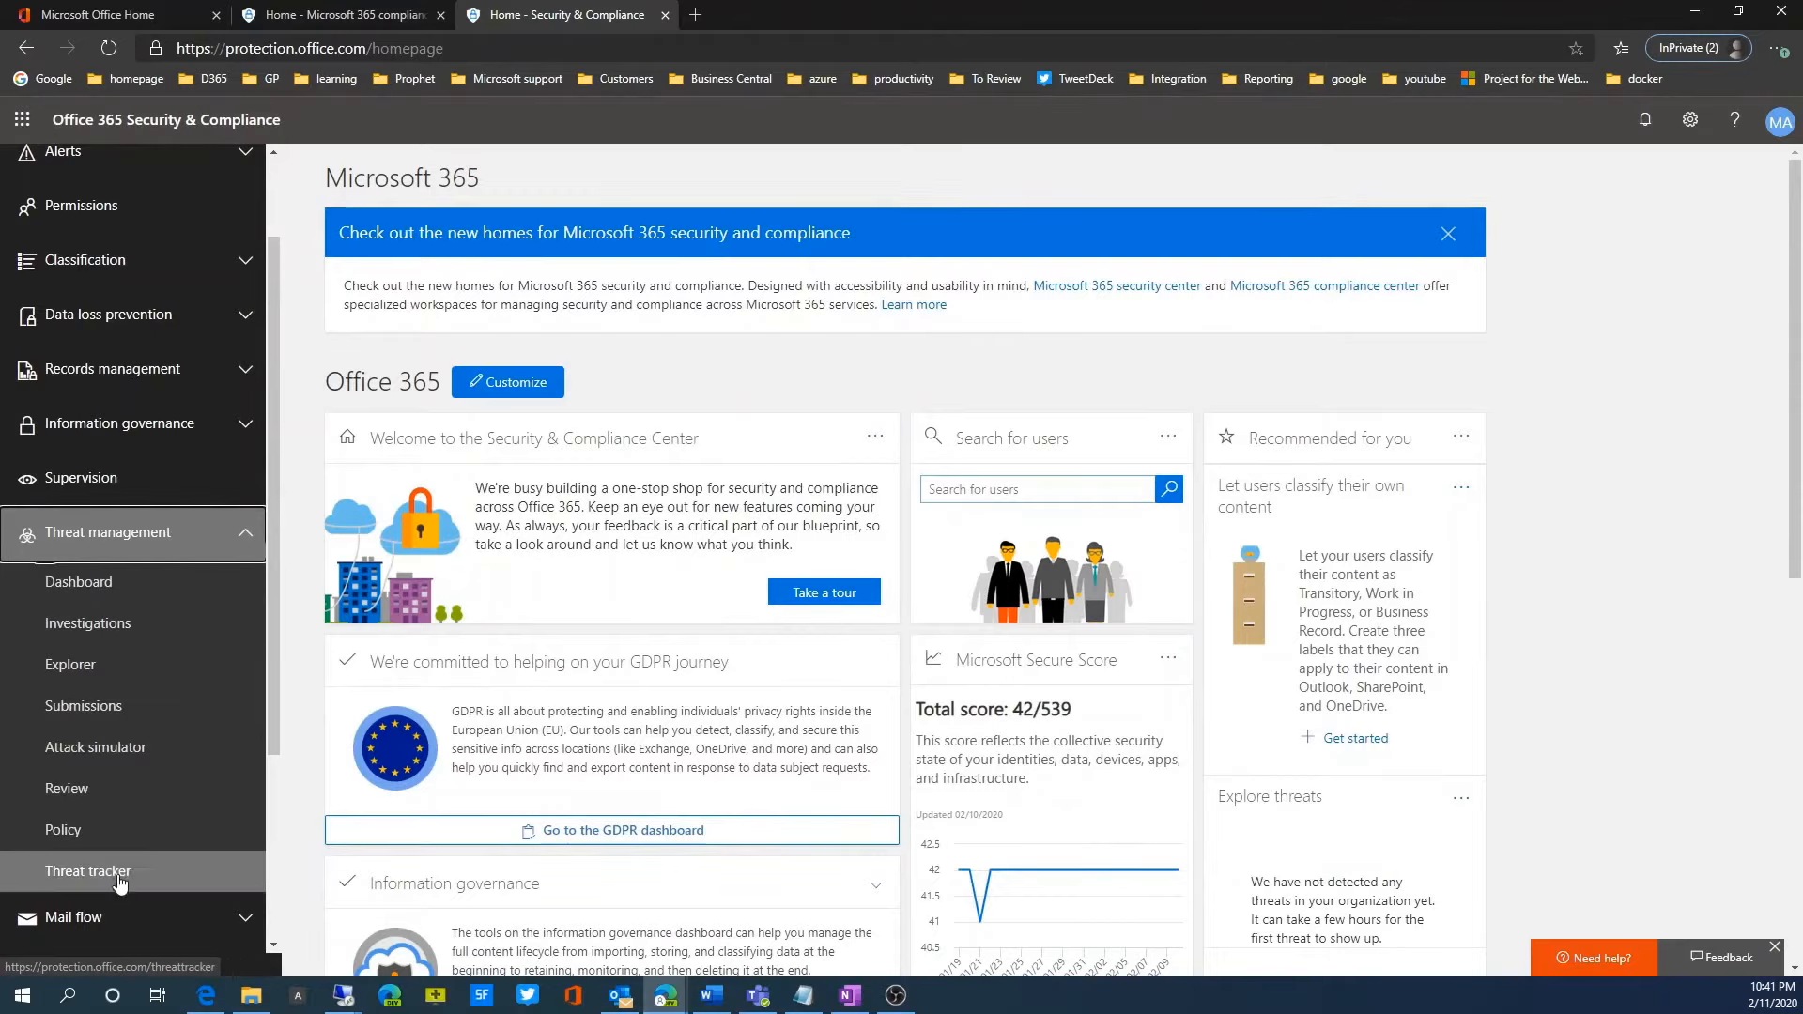
click(114, 846)
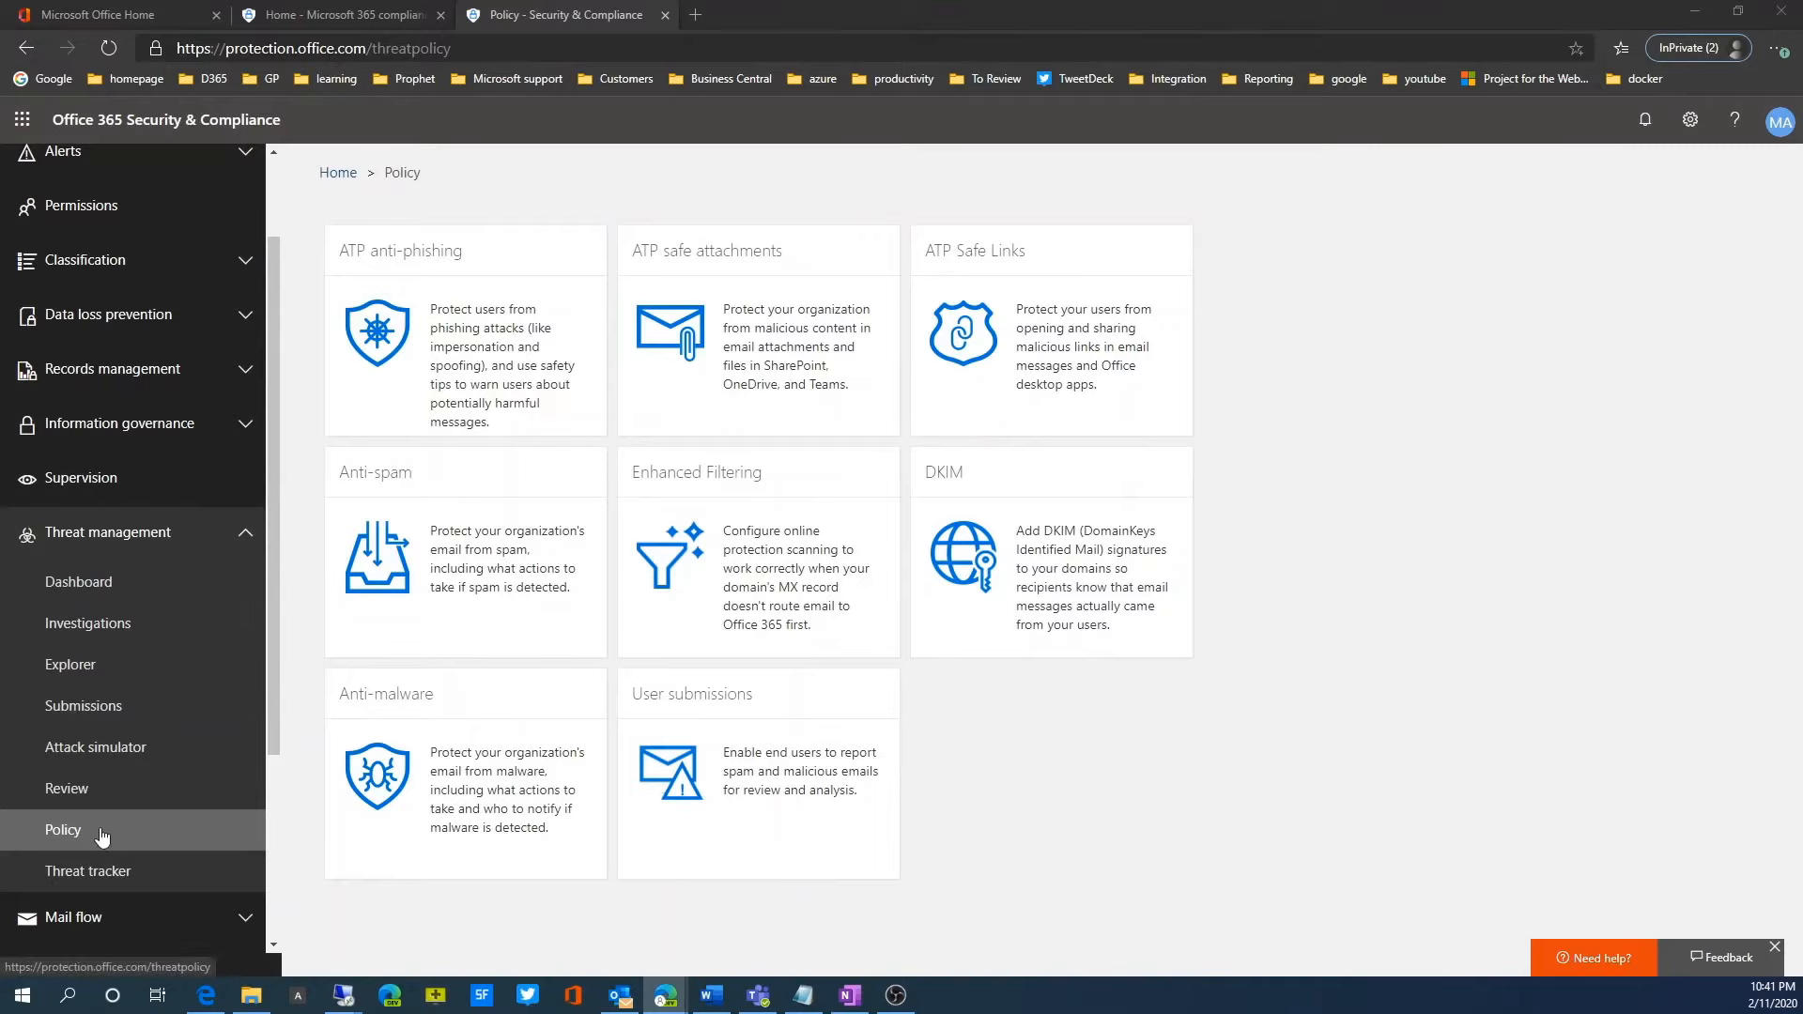
click(466, 757)
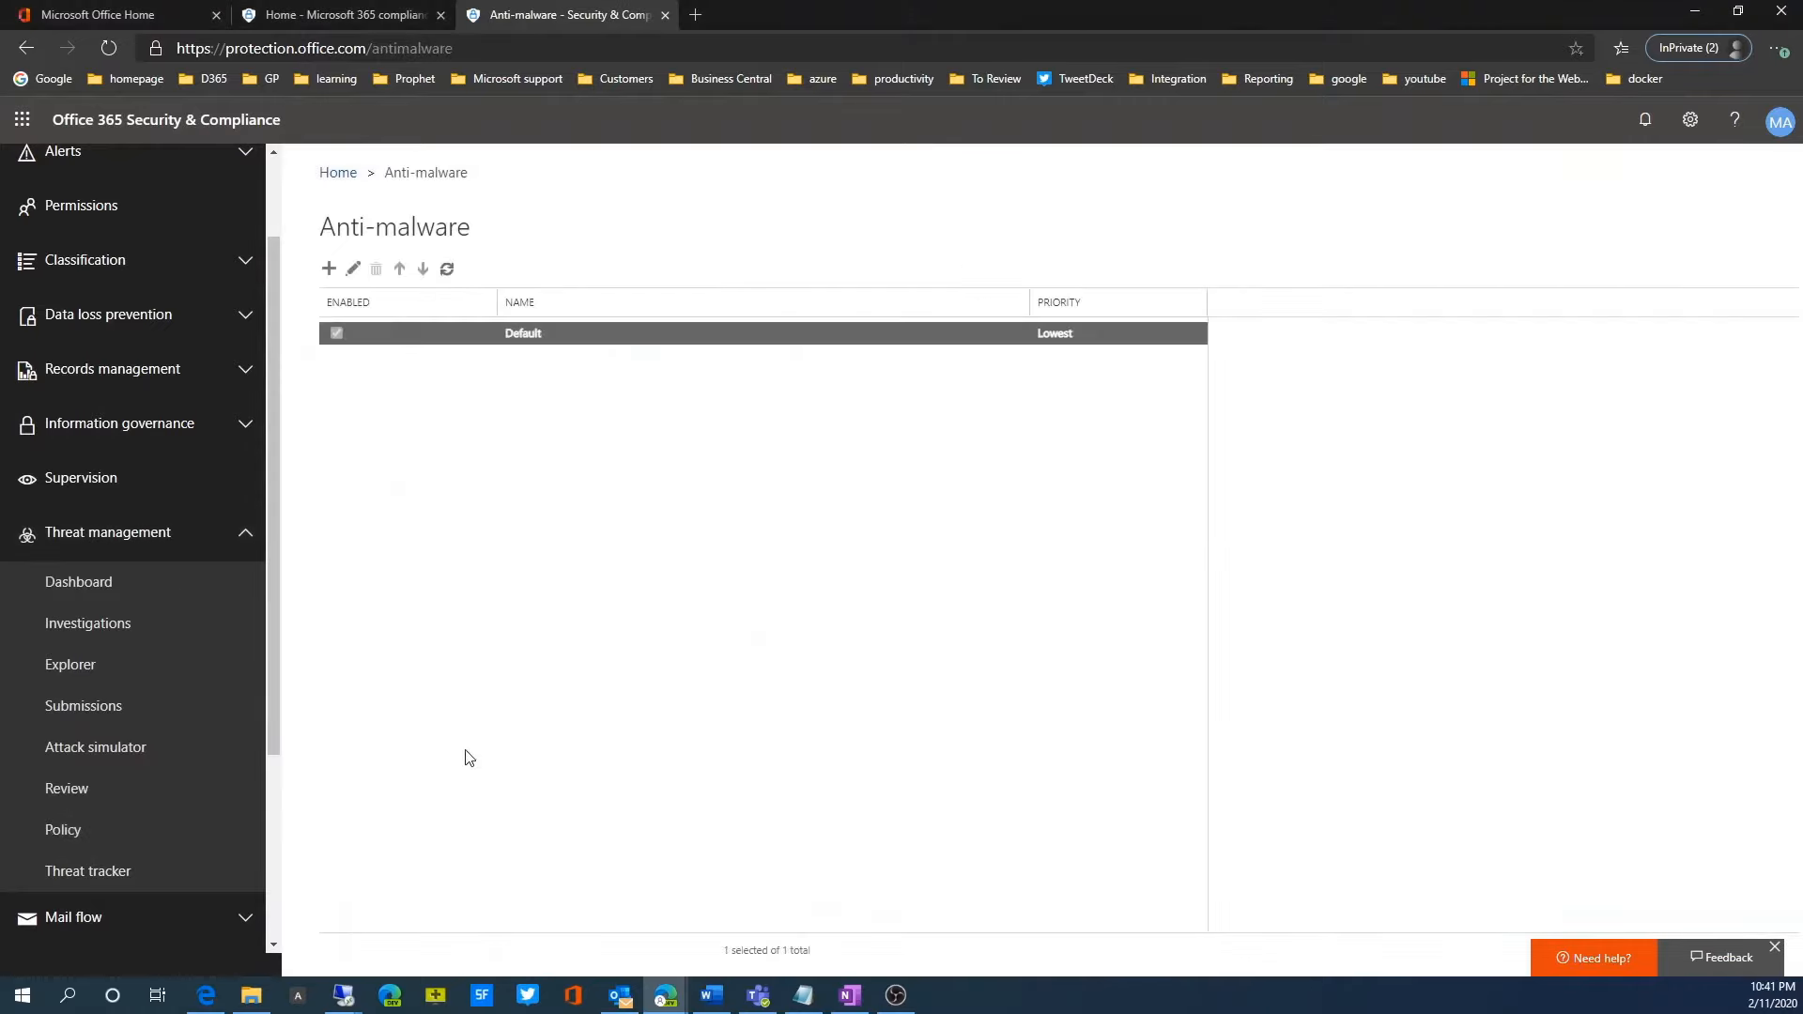
Step: Turn on the Common Attachment Types Filter in the settings of the Default anti-malware policy
double_click(441, 337)
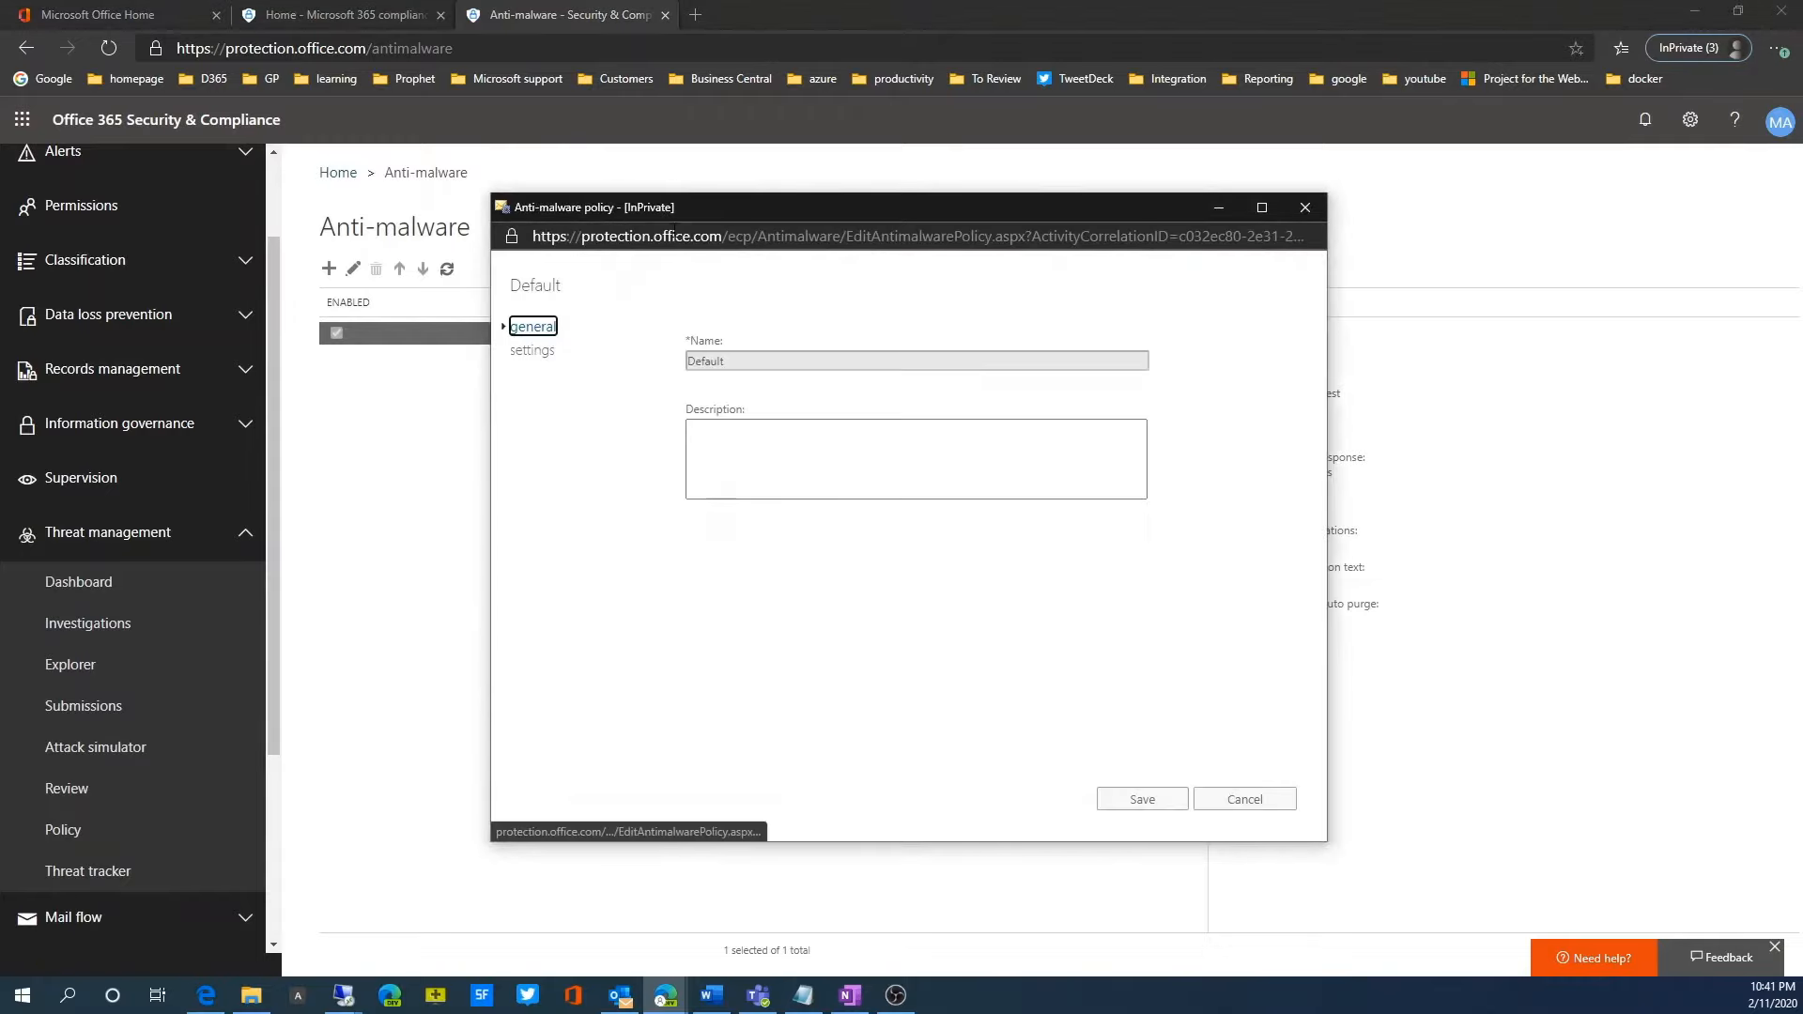
click(537, 357)
scroll(850, 651, down, 2)
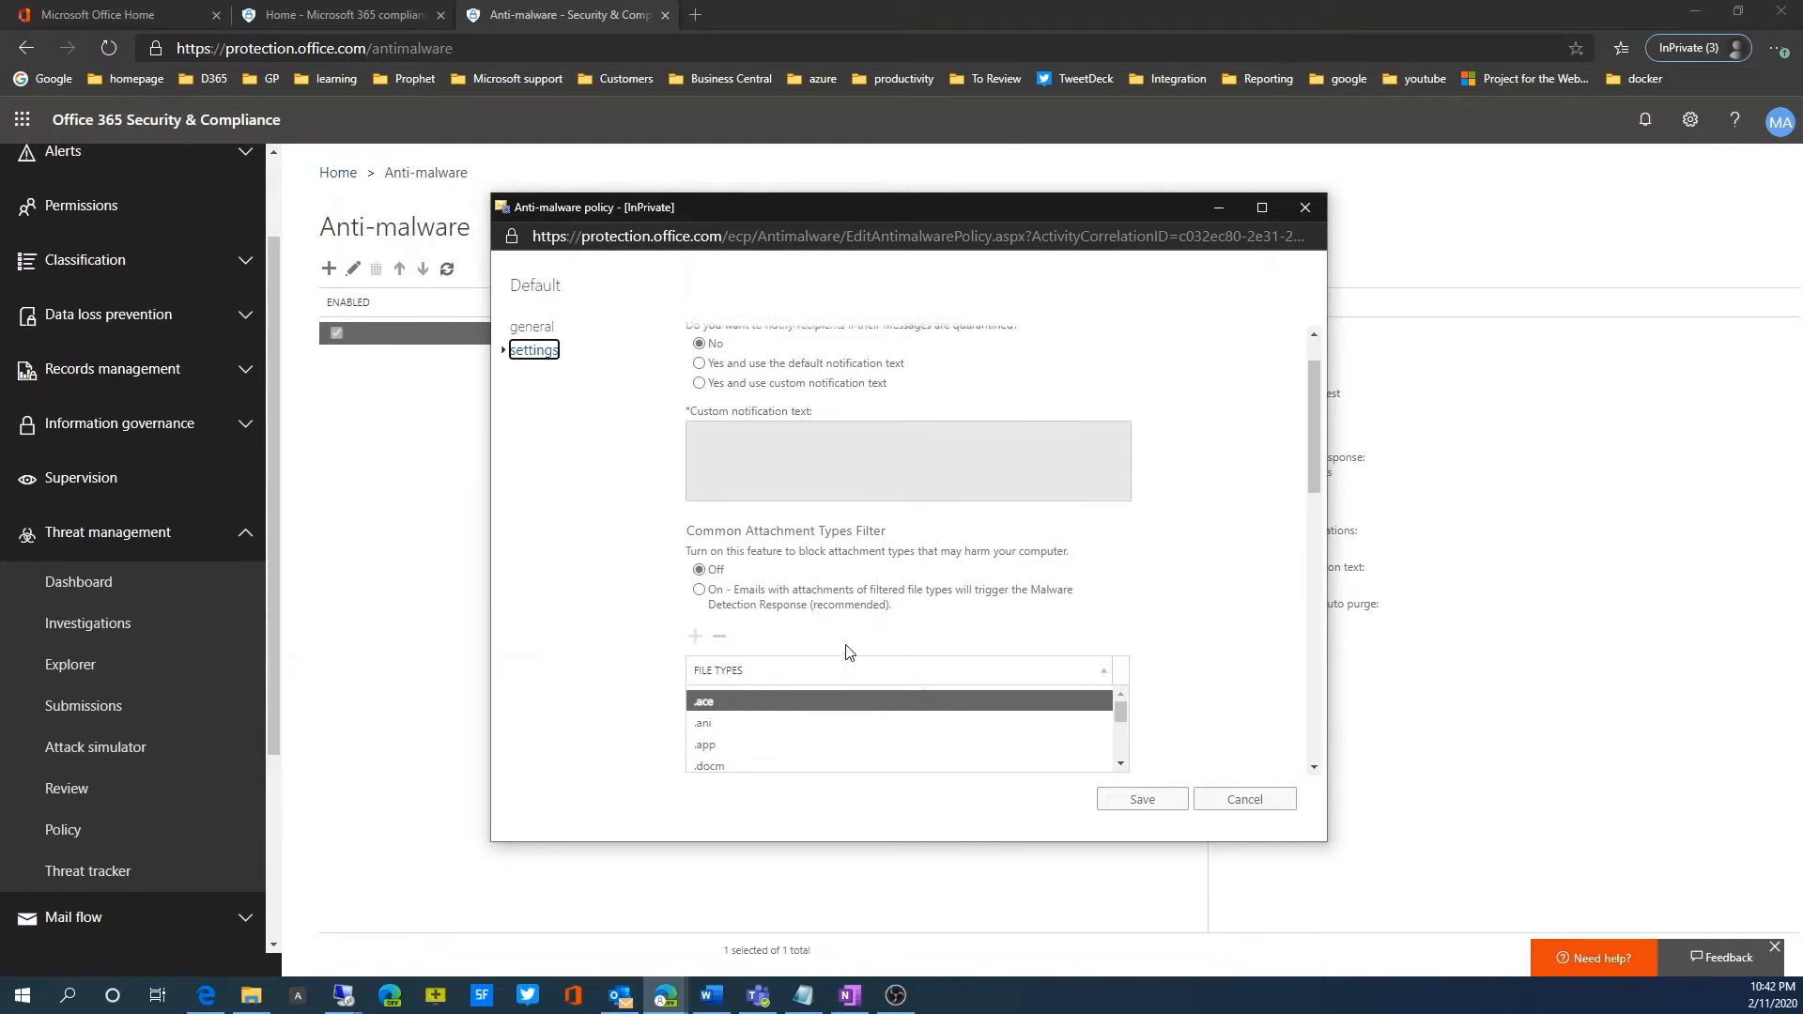
scroll(848, 649, down, 1)
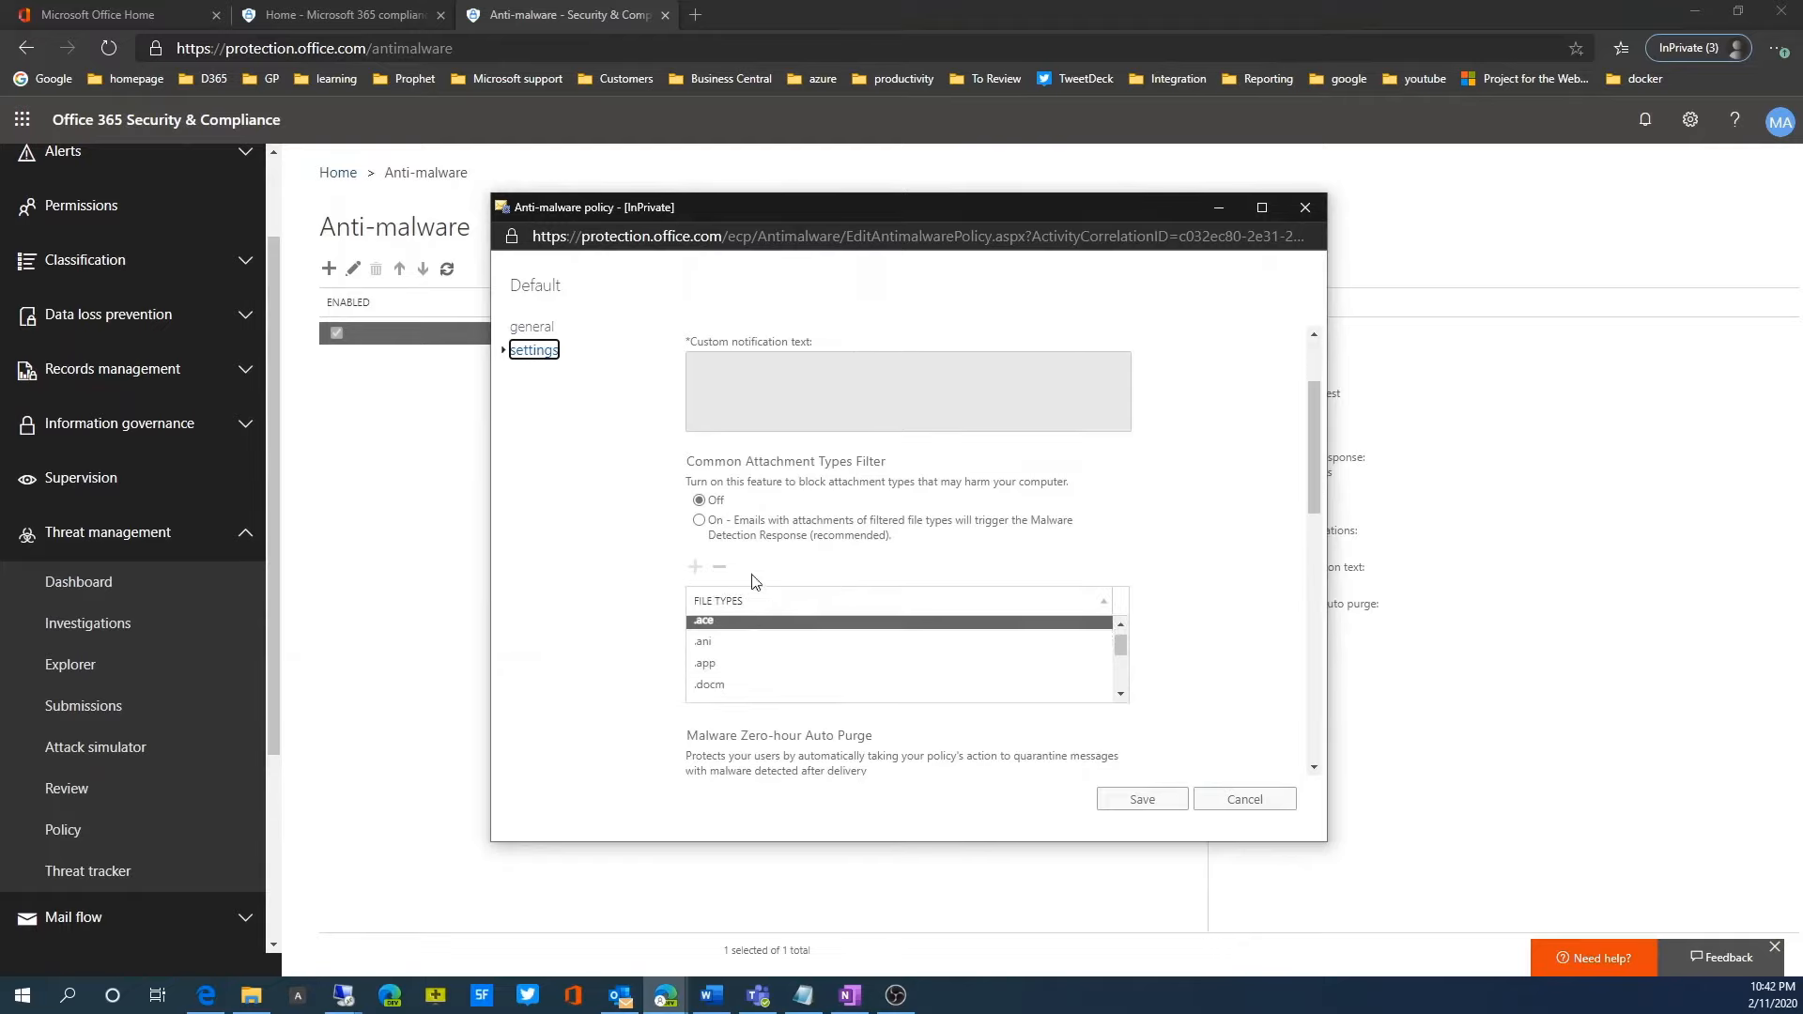
click(698, 522)
Step: Look through the file types covered by the Common Attachment Types Filter
click(1120, 695)
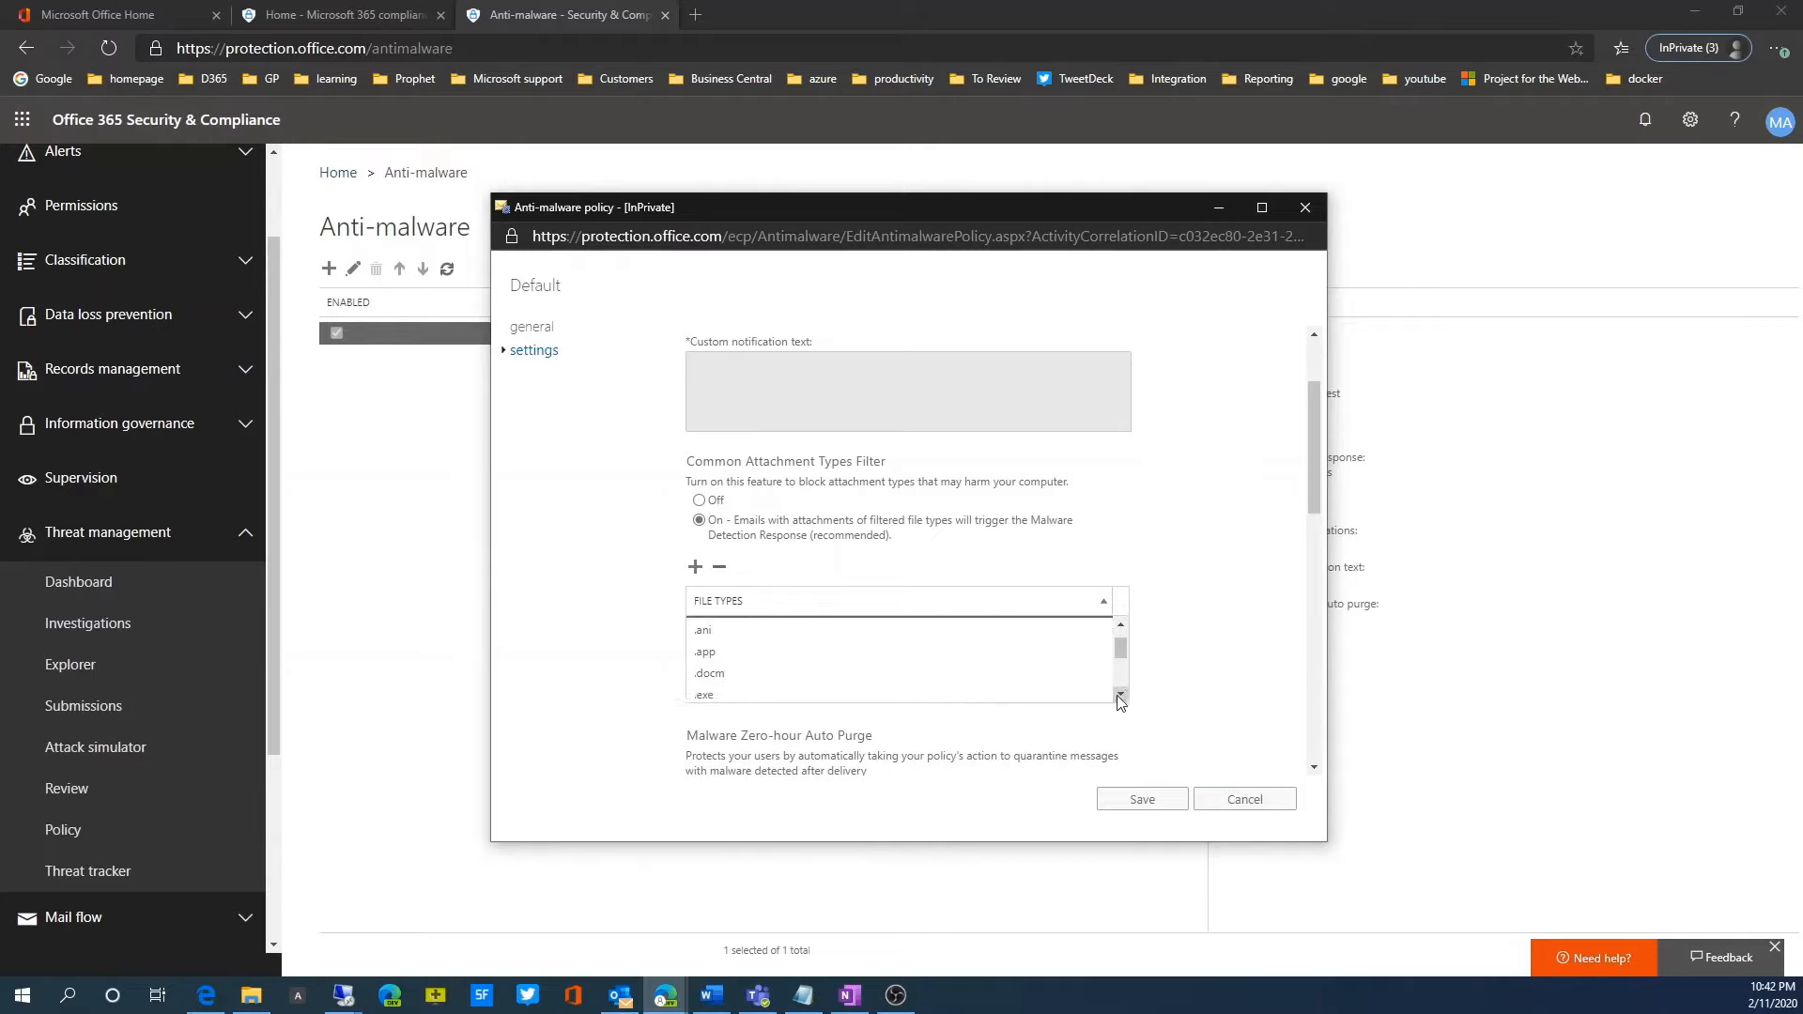
click(1120, 696)
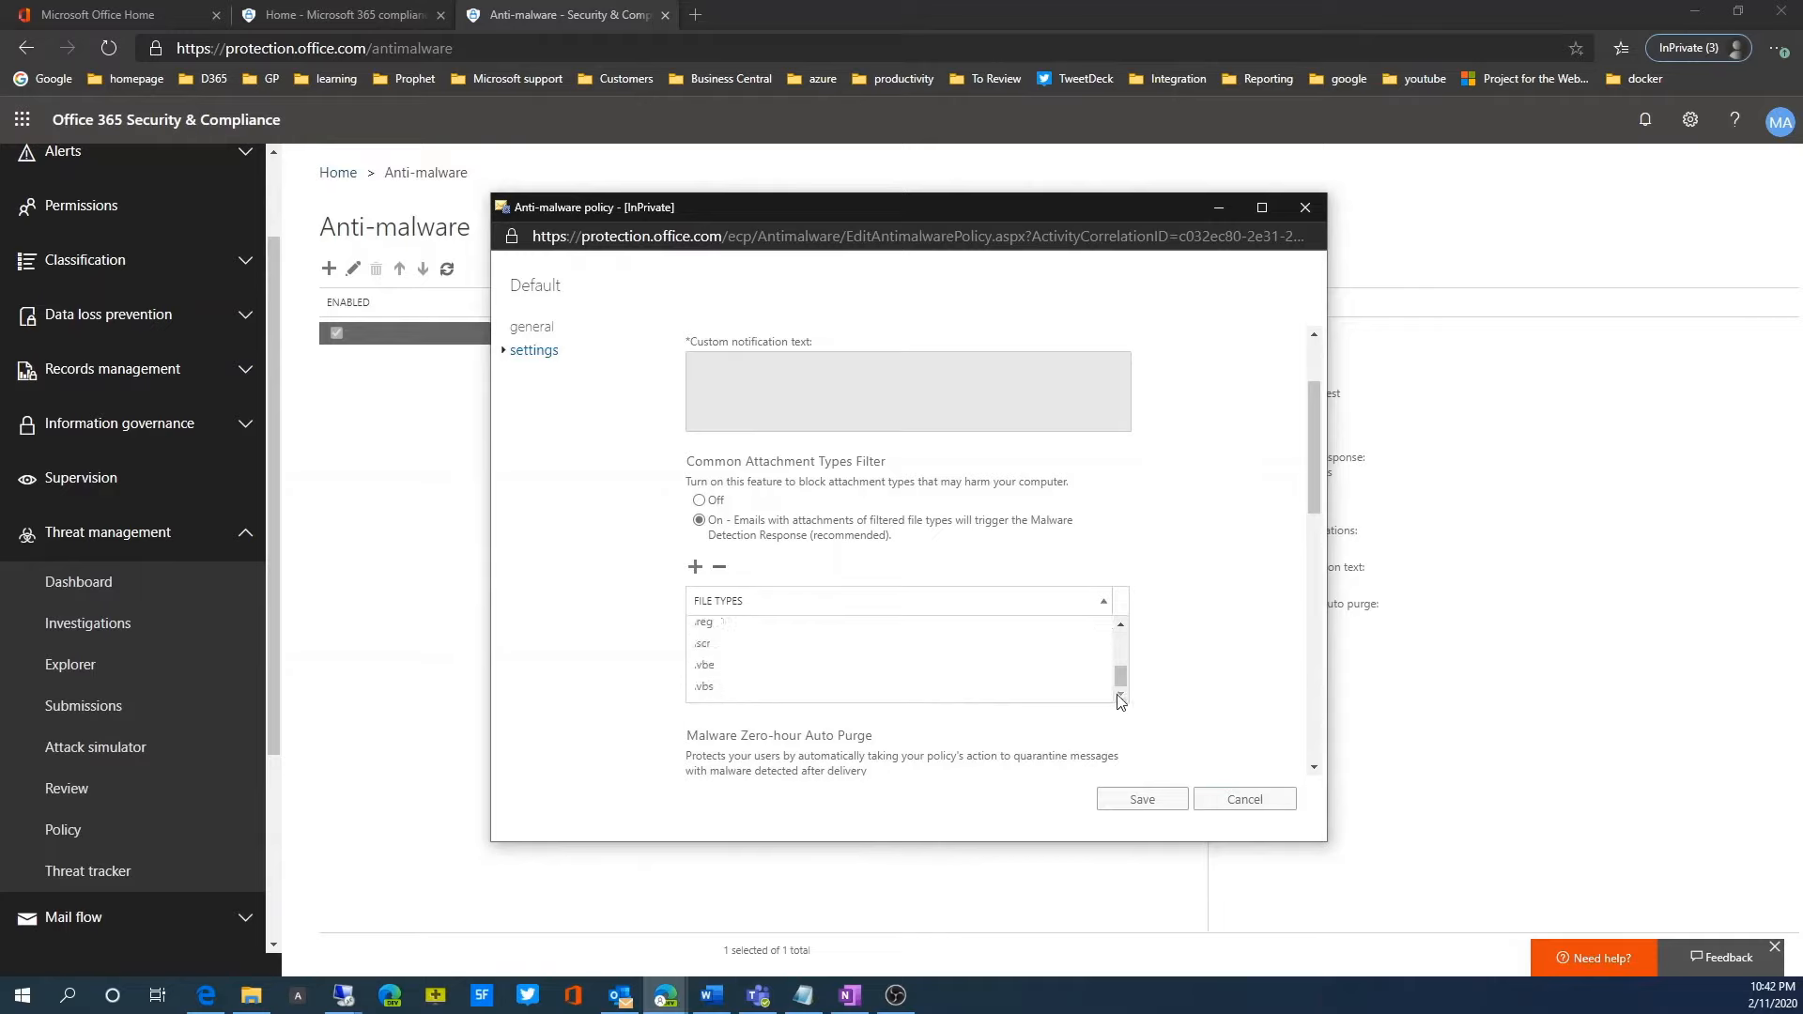
click(1122, 628)
click(1120, 626)
click(1120, 626)
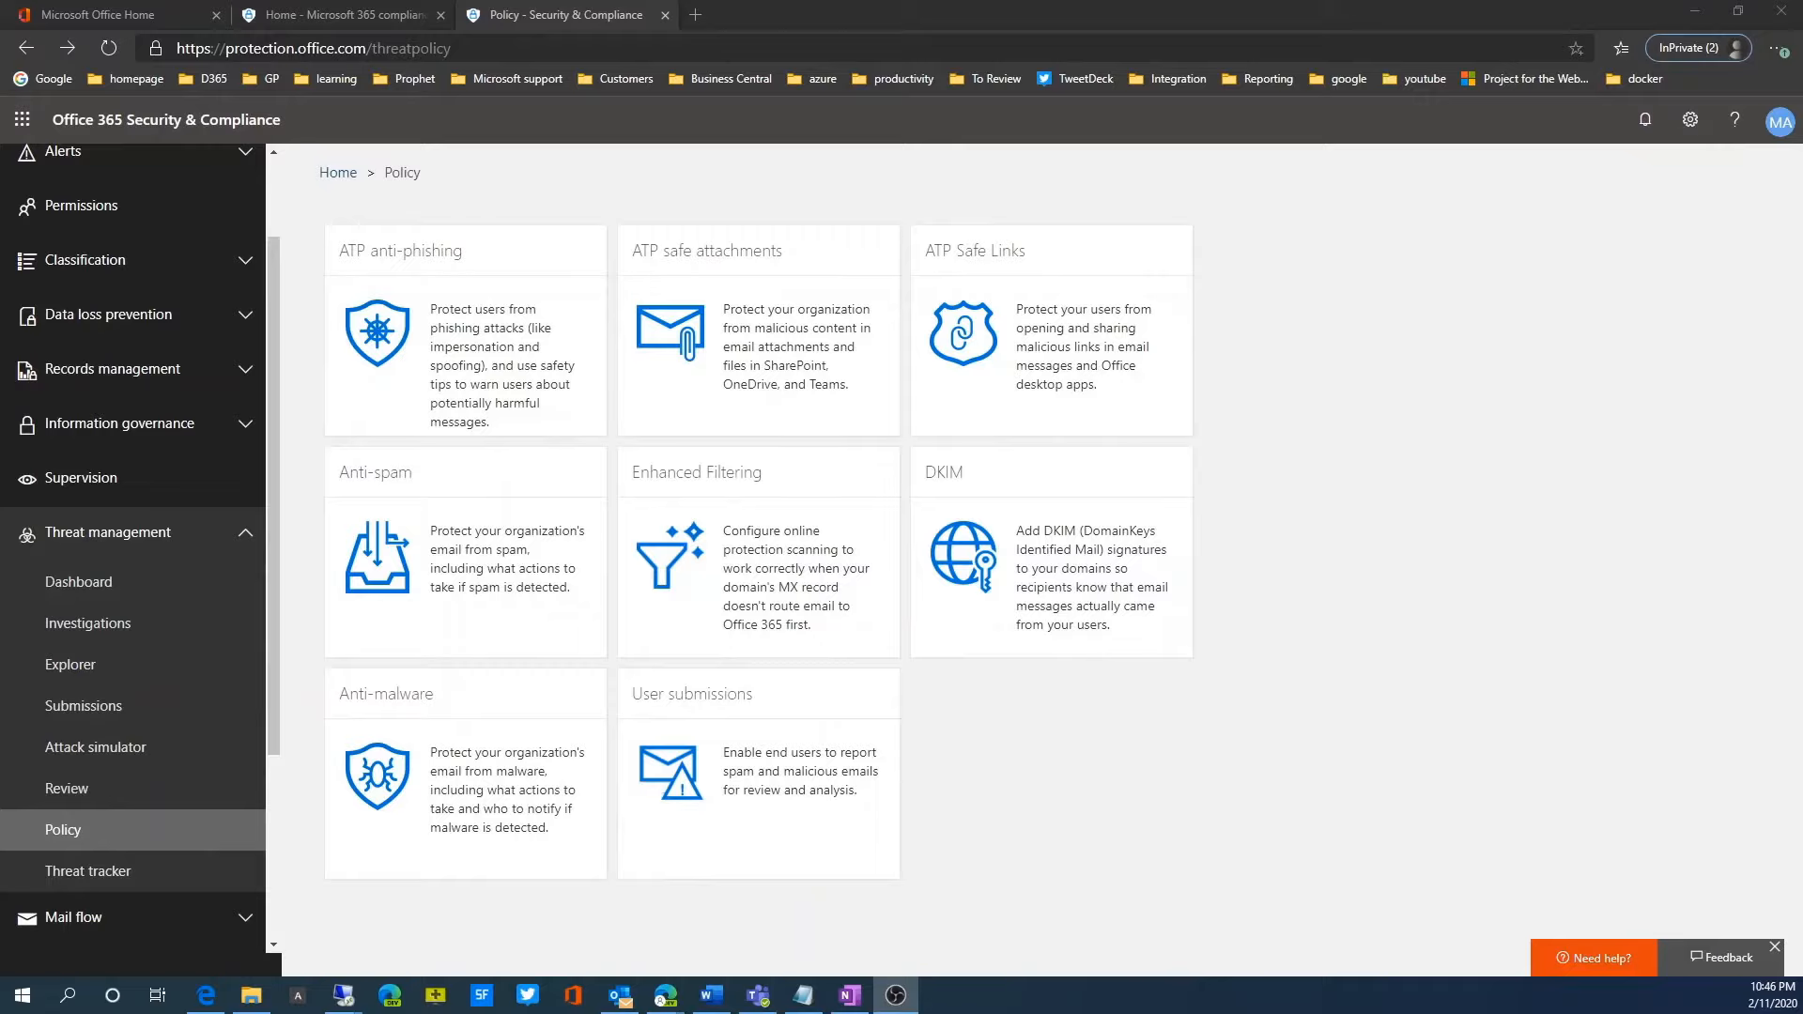
Step: Open ATP safe attachments and turn on ATP for SharePoint, OneDrive, and Microsoft Teams
key(alt+Tab)
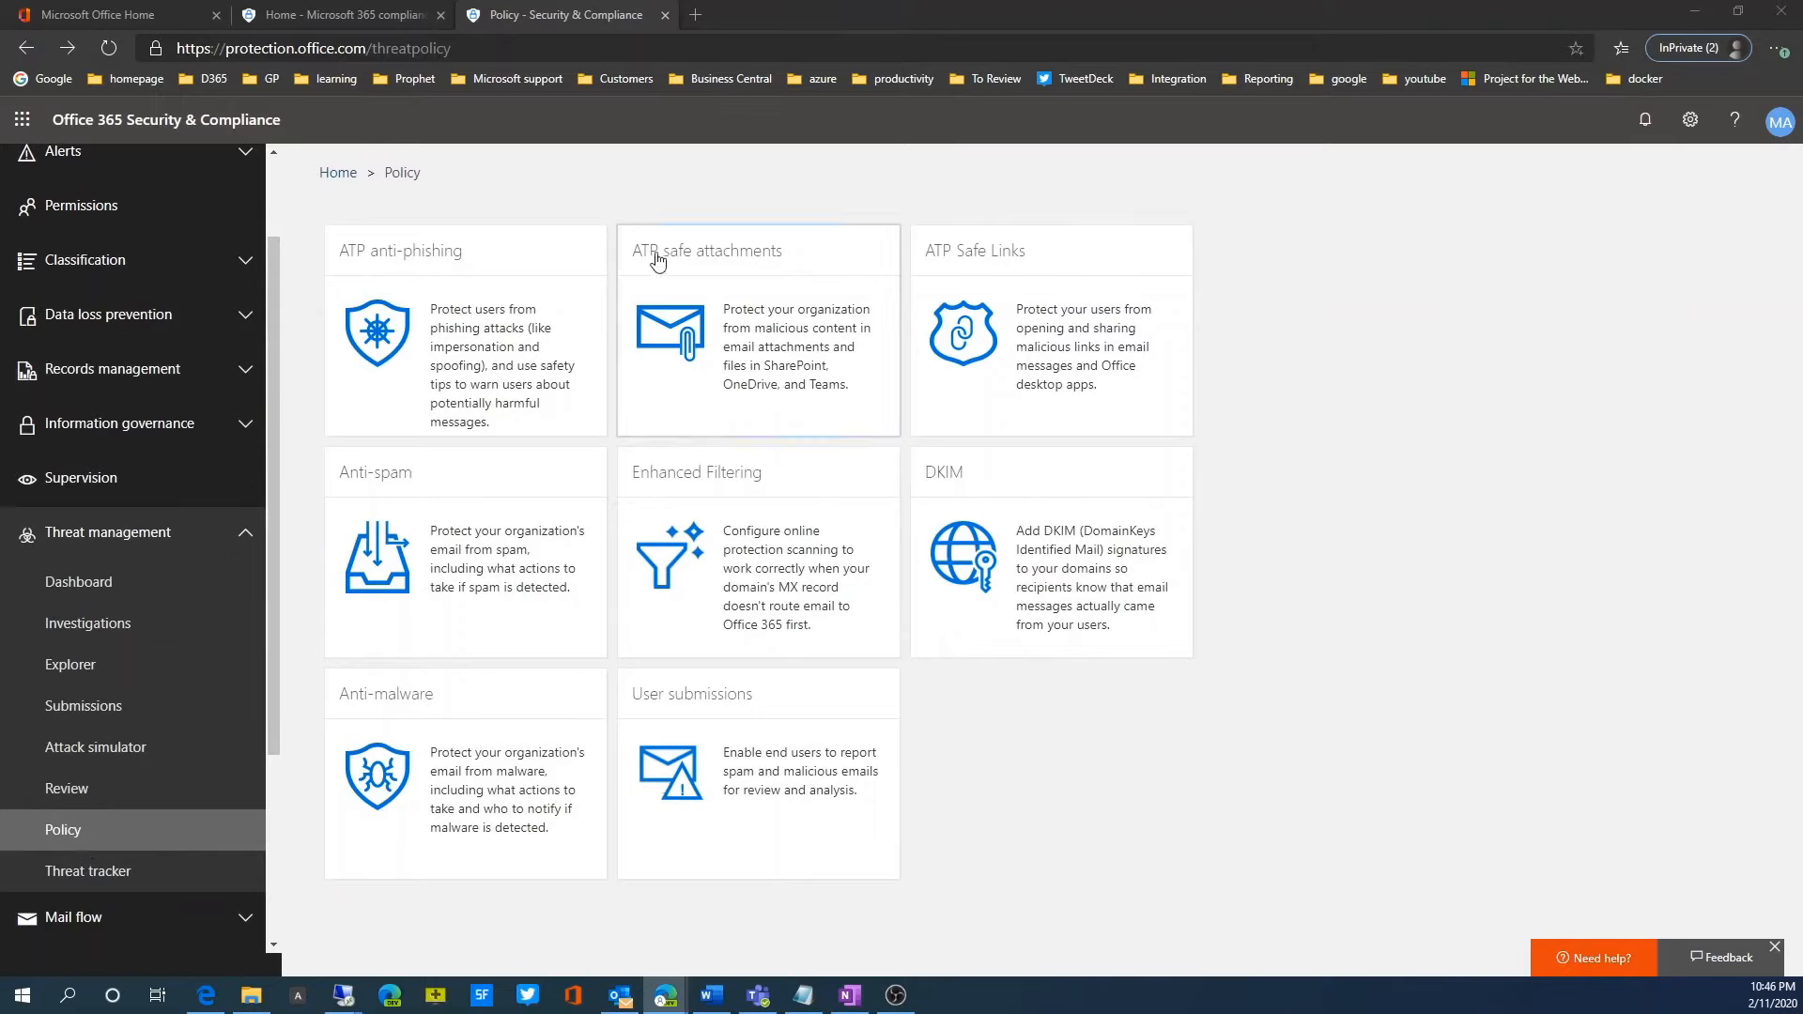
click(748, 366)
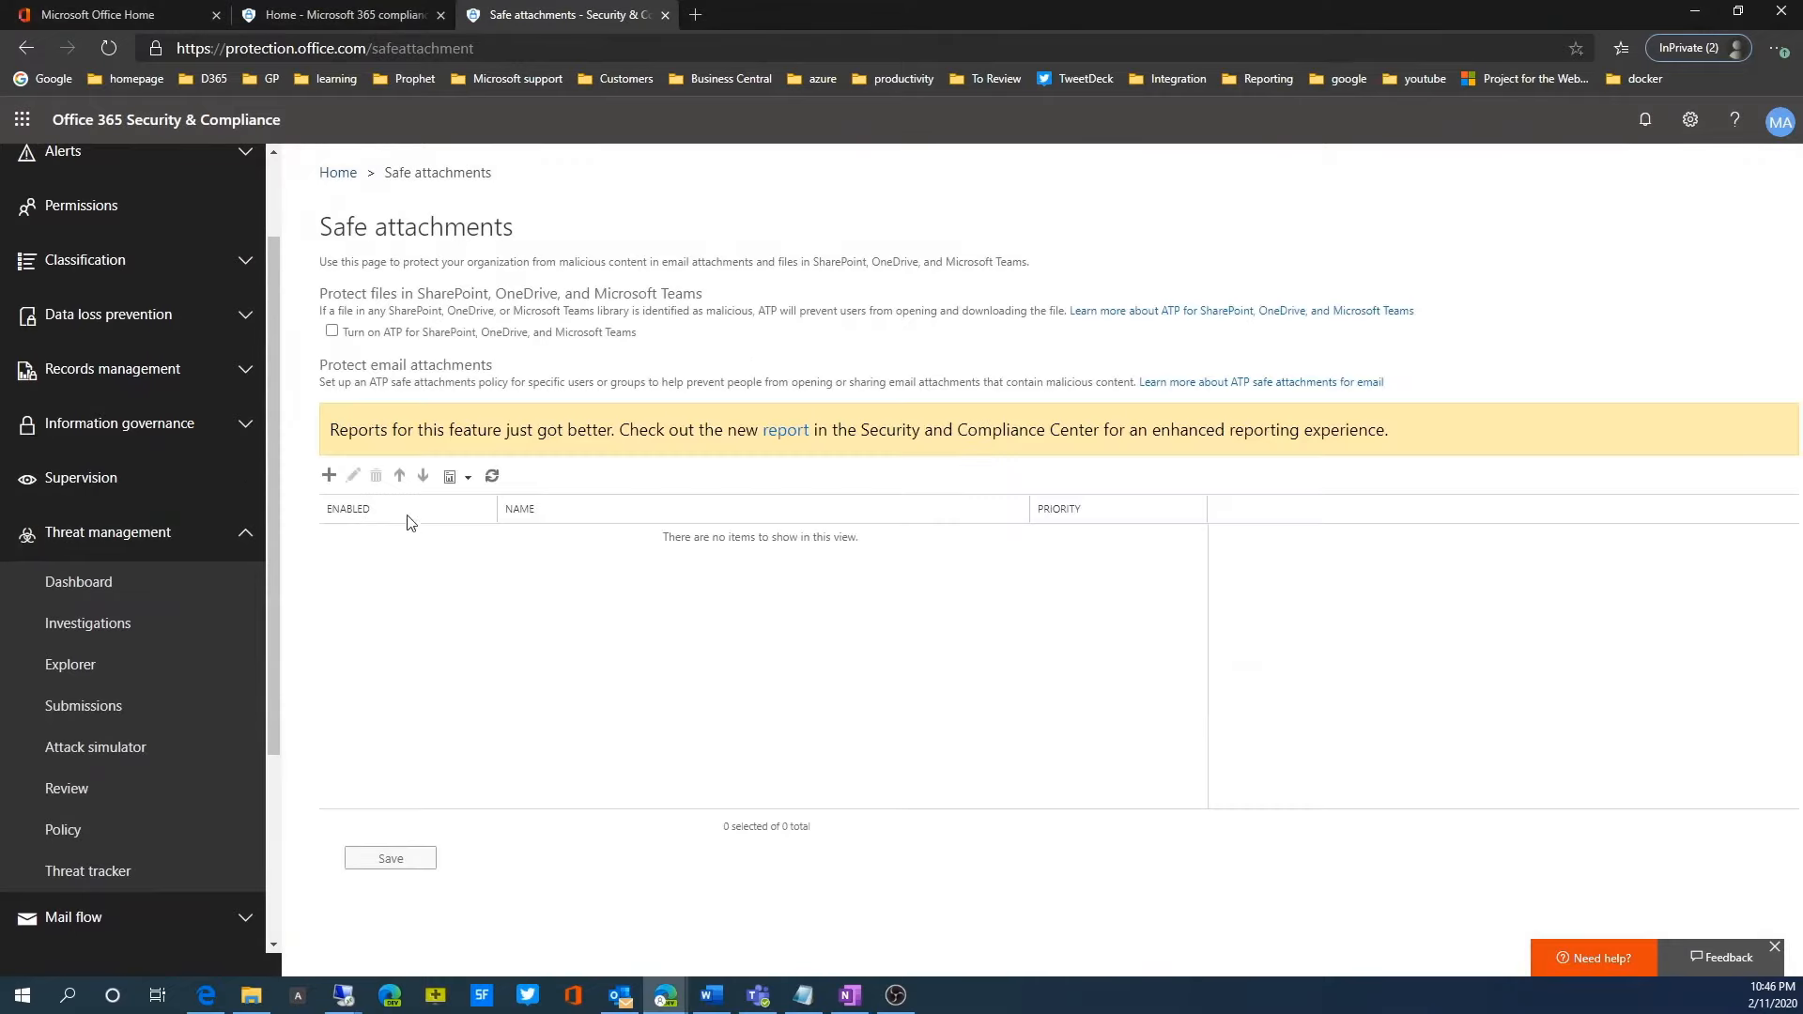
click(331, 476)
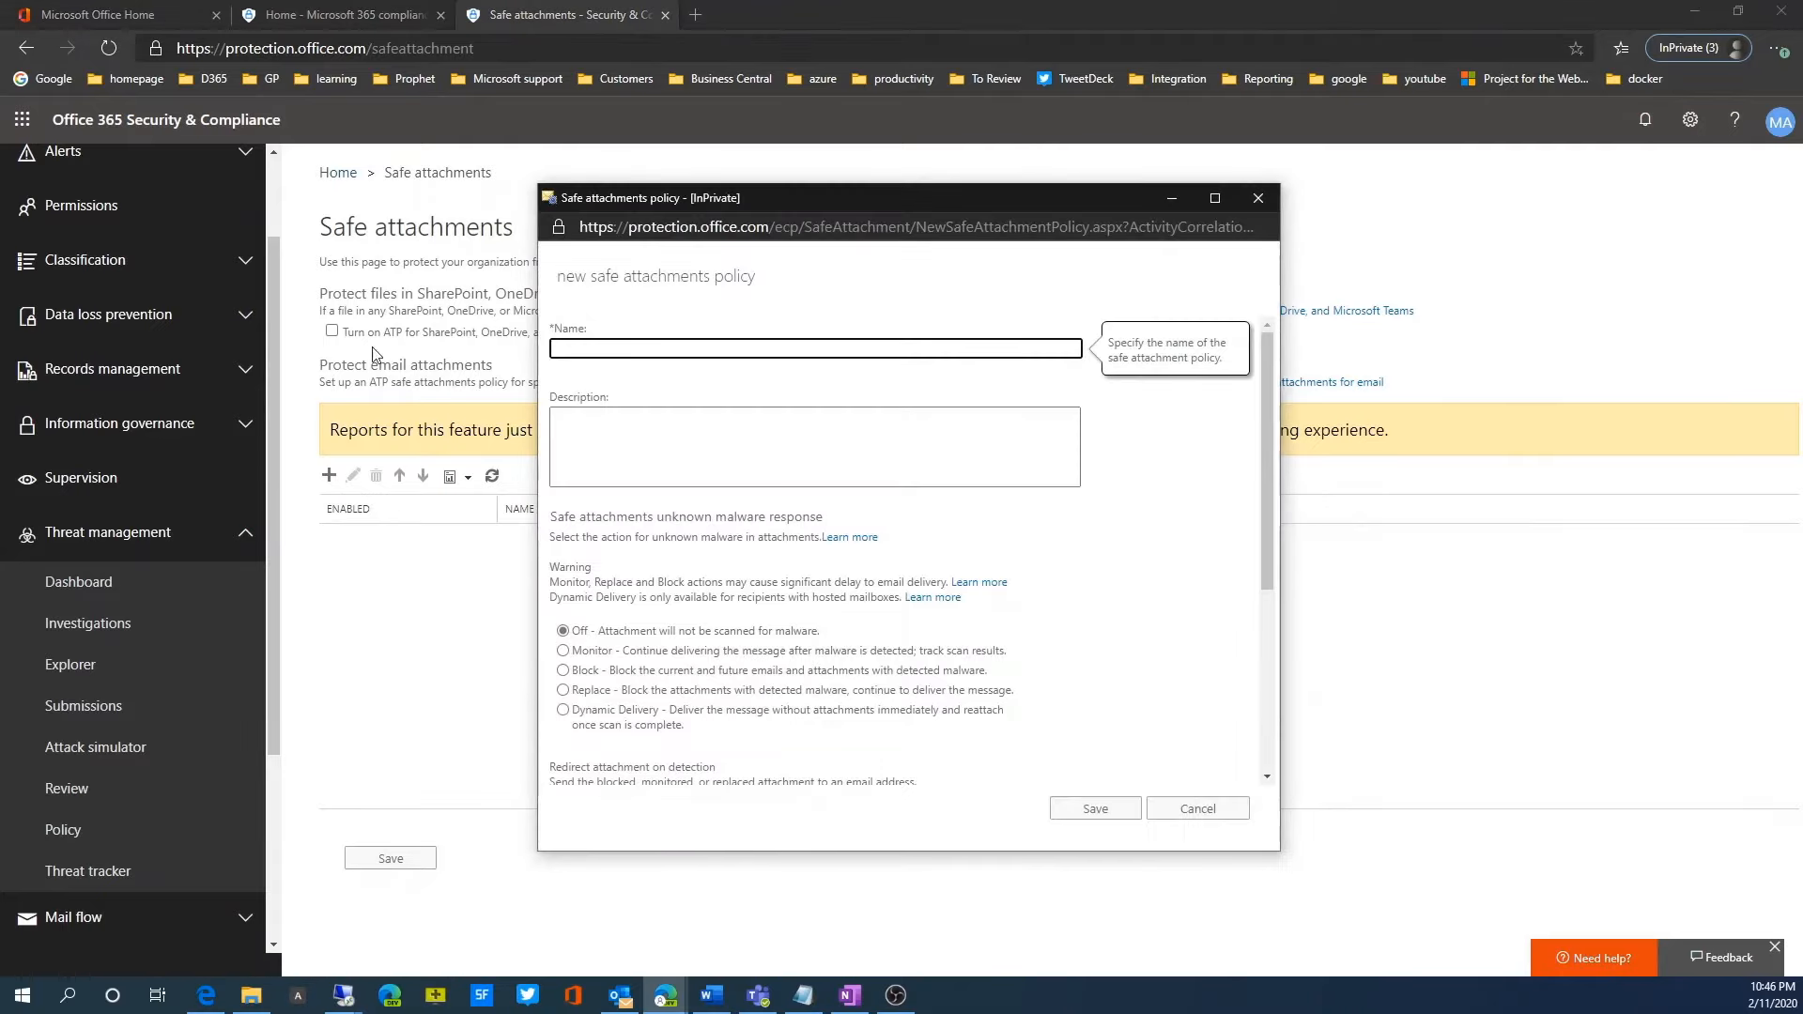
click(1197, 808)
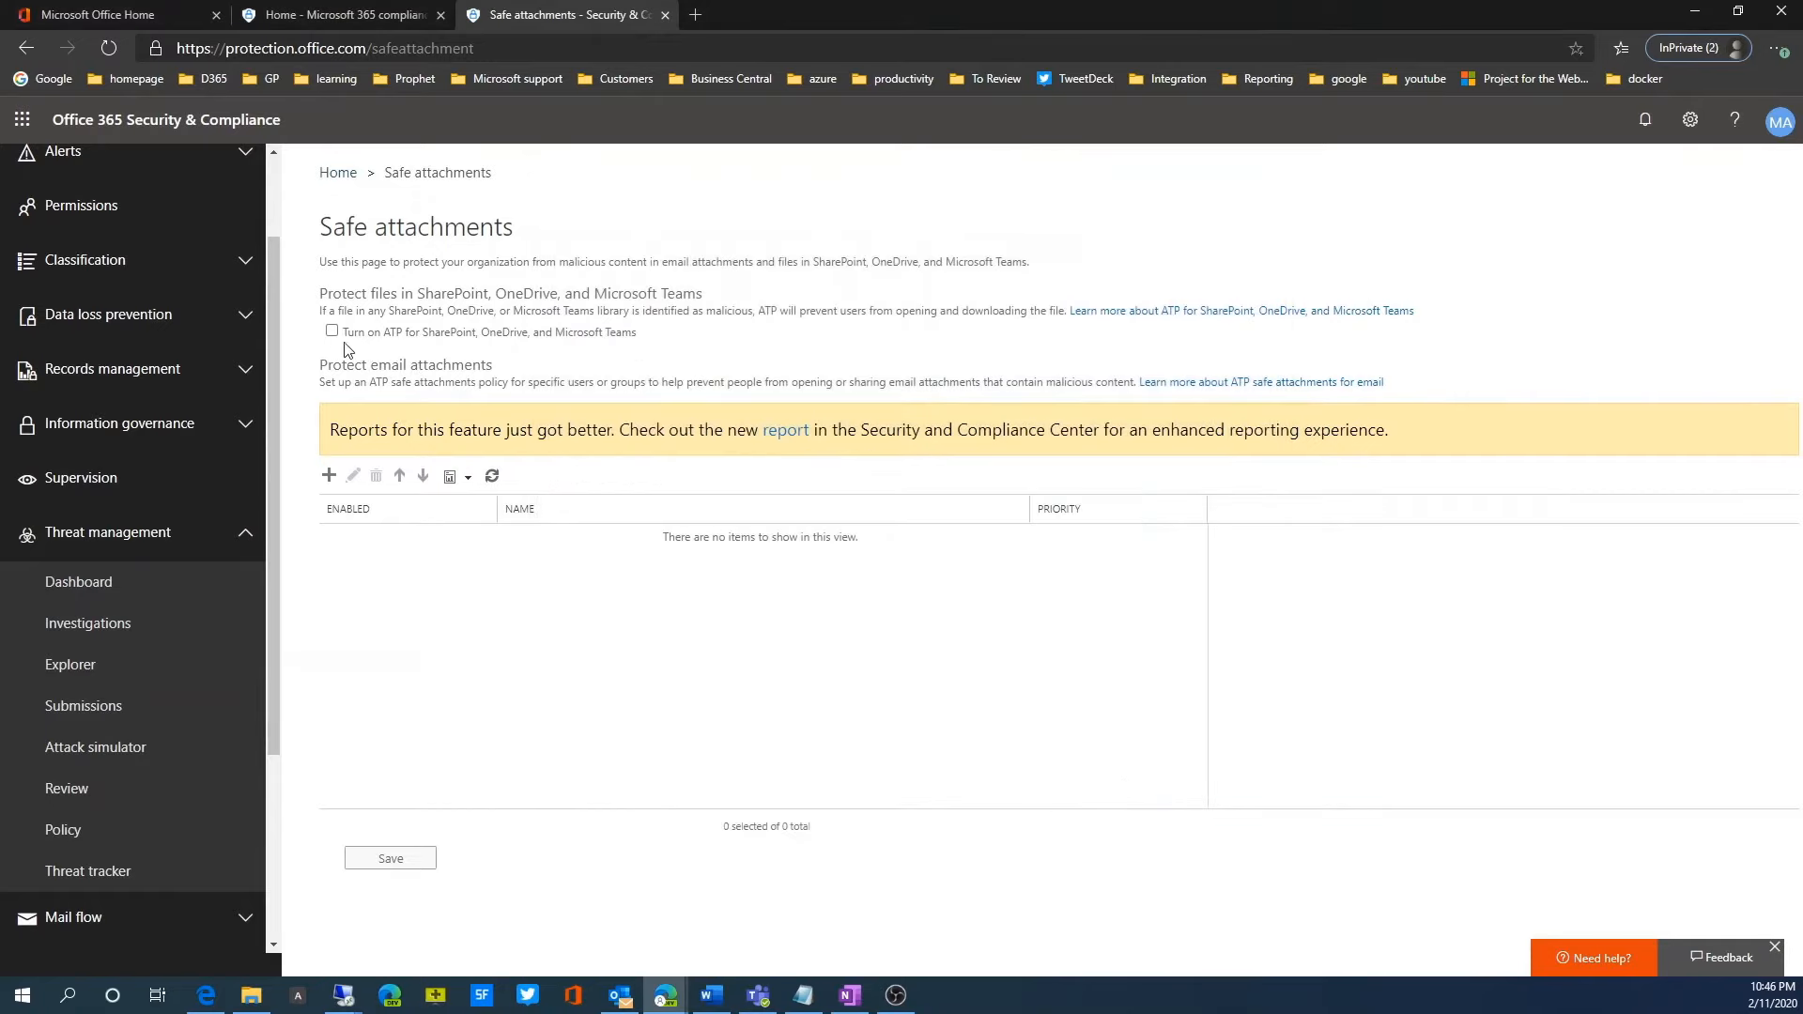
click(333, 333)
Step: Examine the malware response and redirect options of a new safe attachments policy, and close it without saving
click(329, 475)
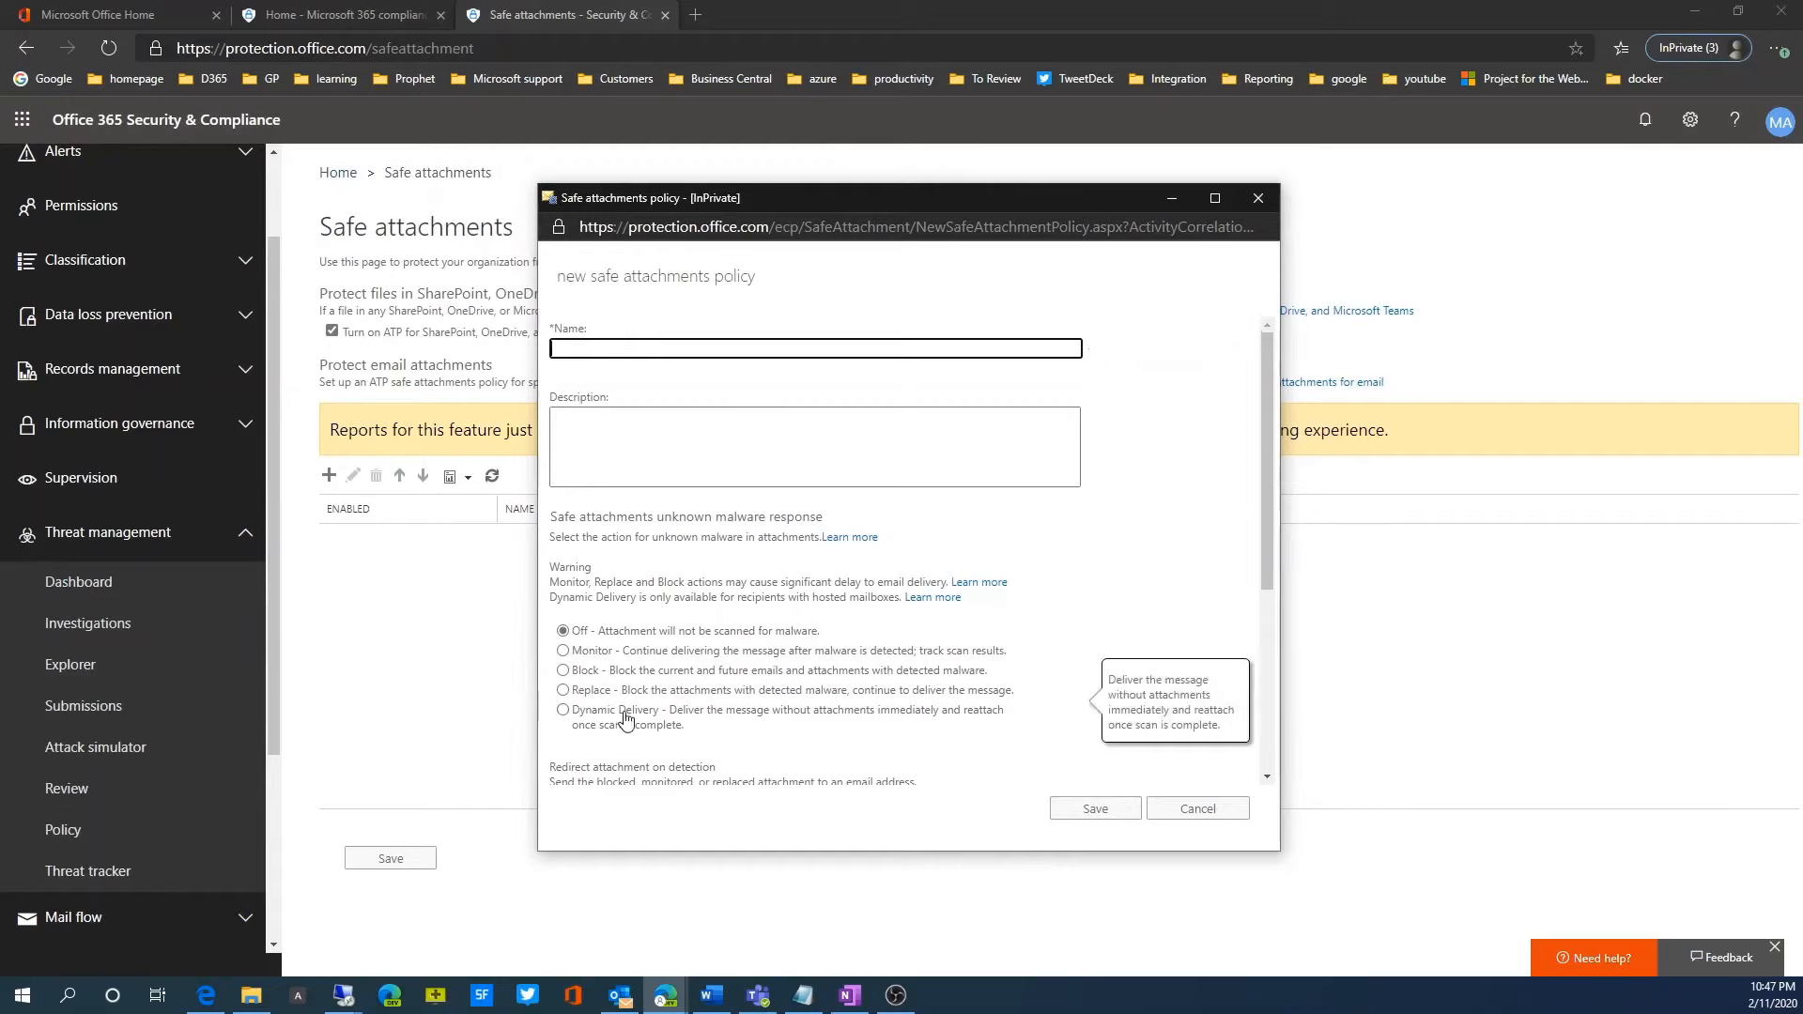
scroll(629, 730, down, 3)
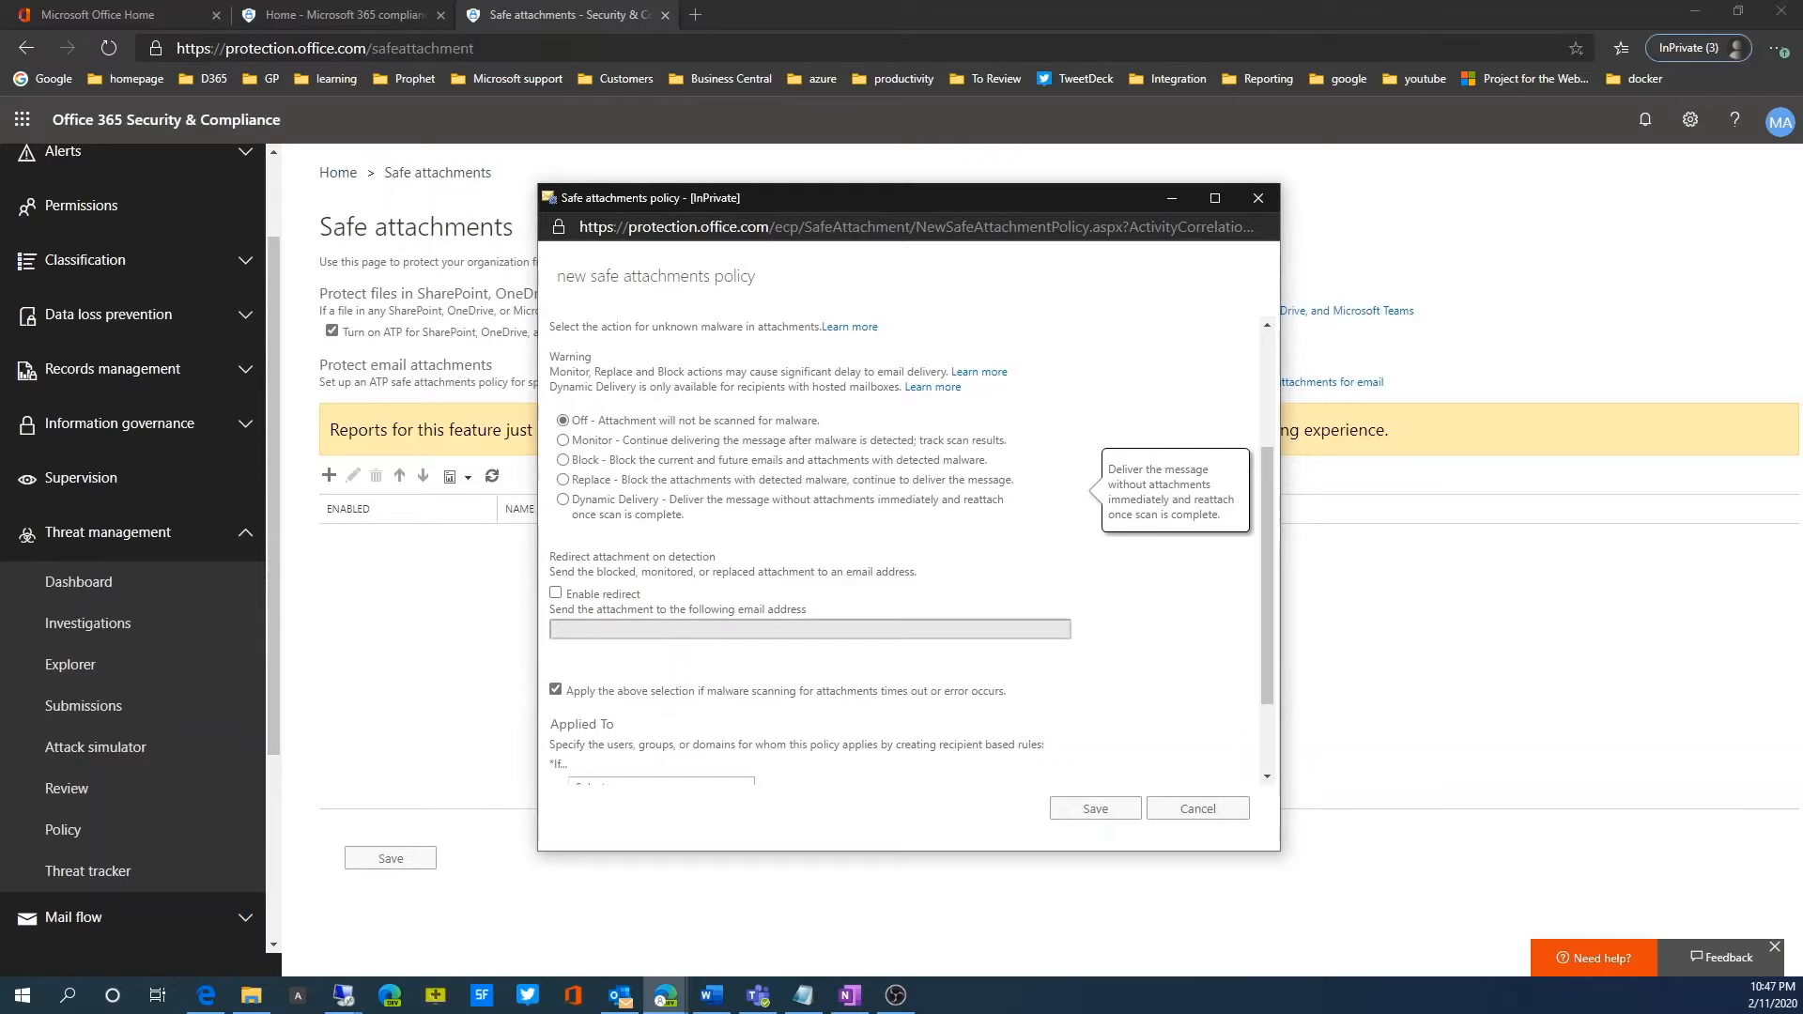
click(1205, 806)
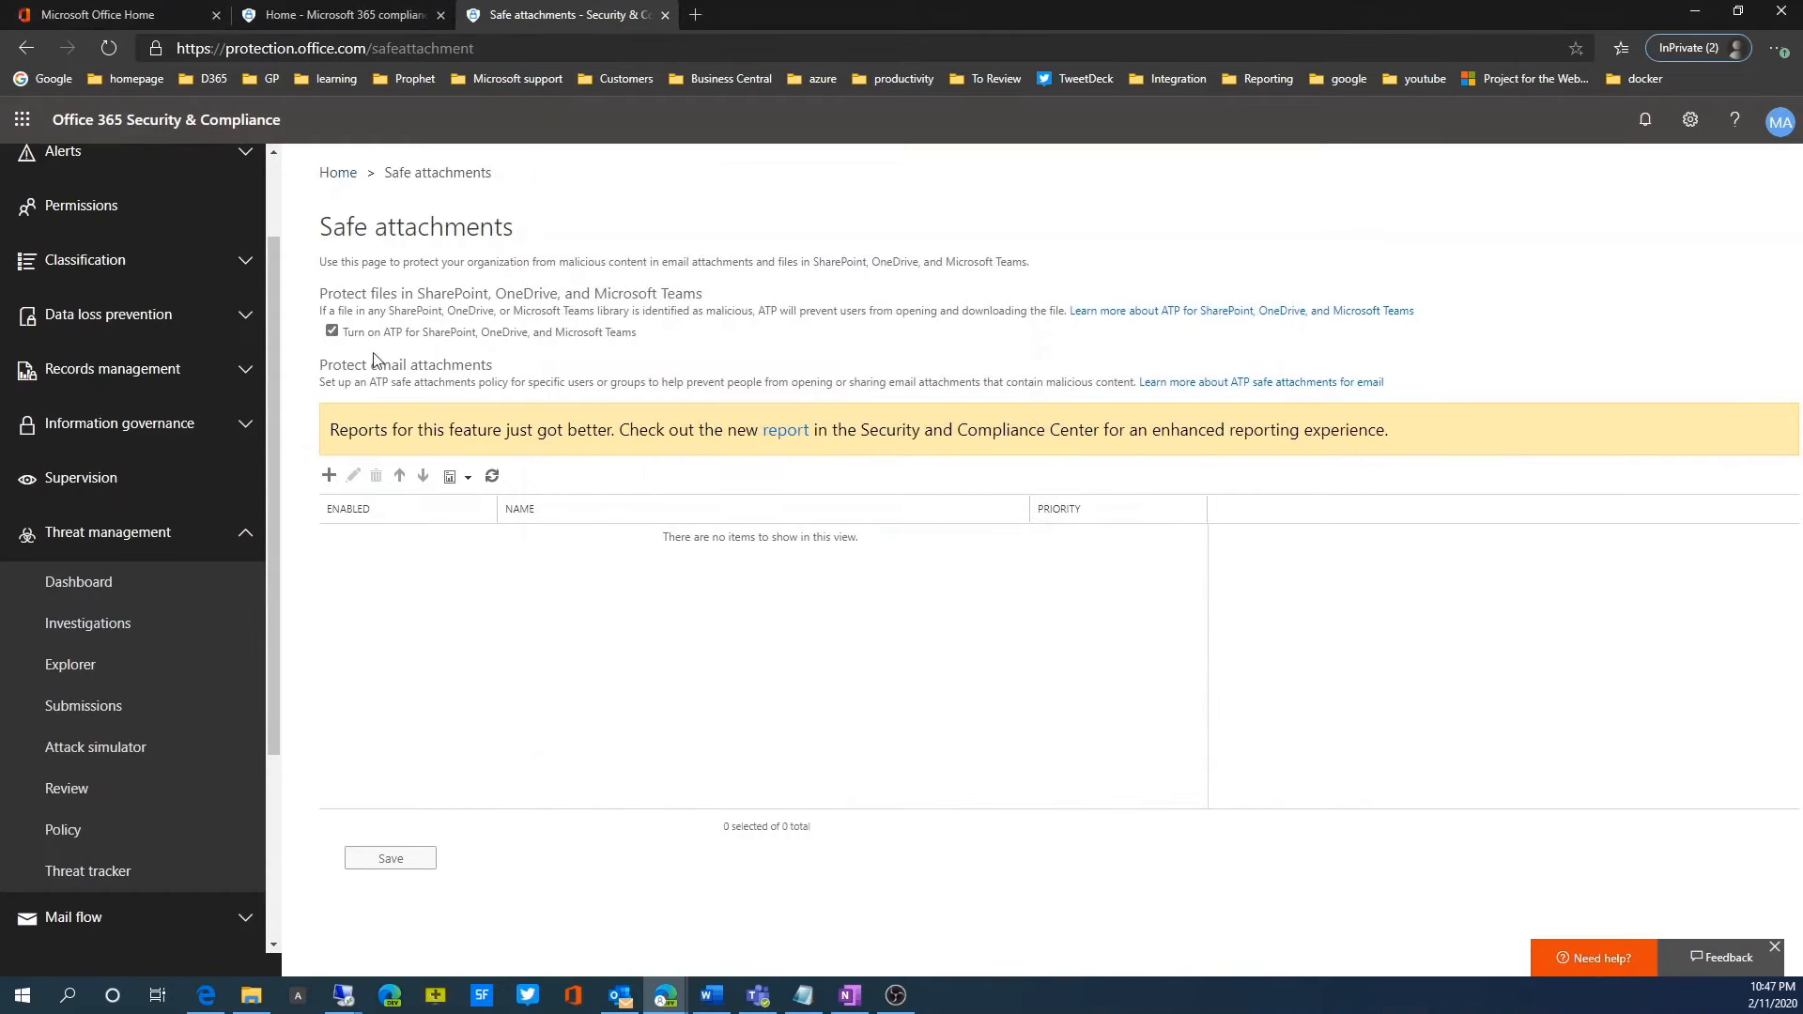
Step: Return to the threat policies and open the Default ATP Safe Links policy for the entire organization
click(331, 331)
click(81, 847)
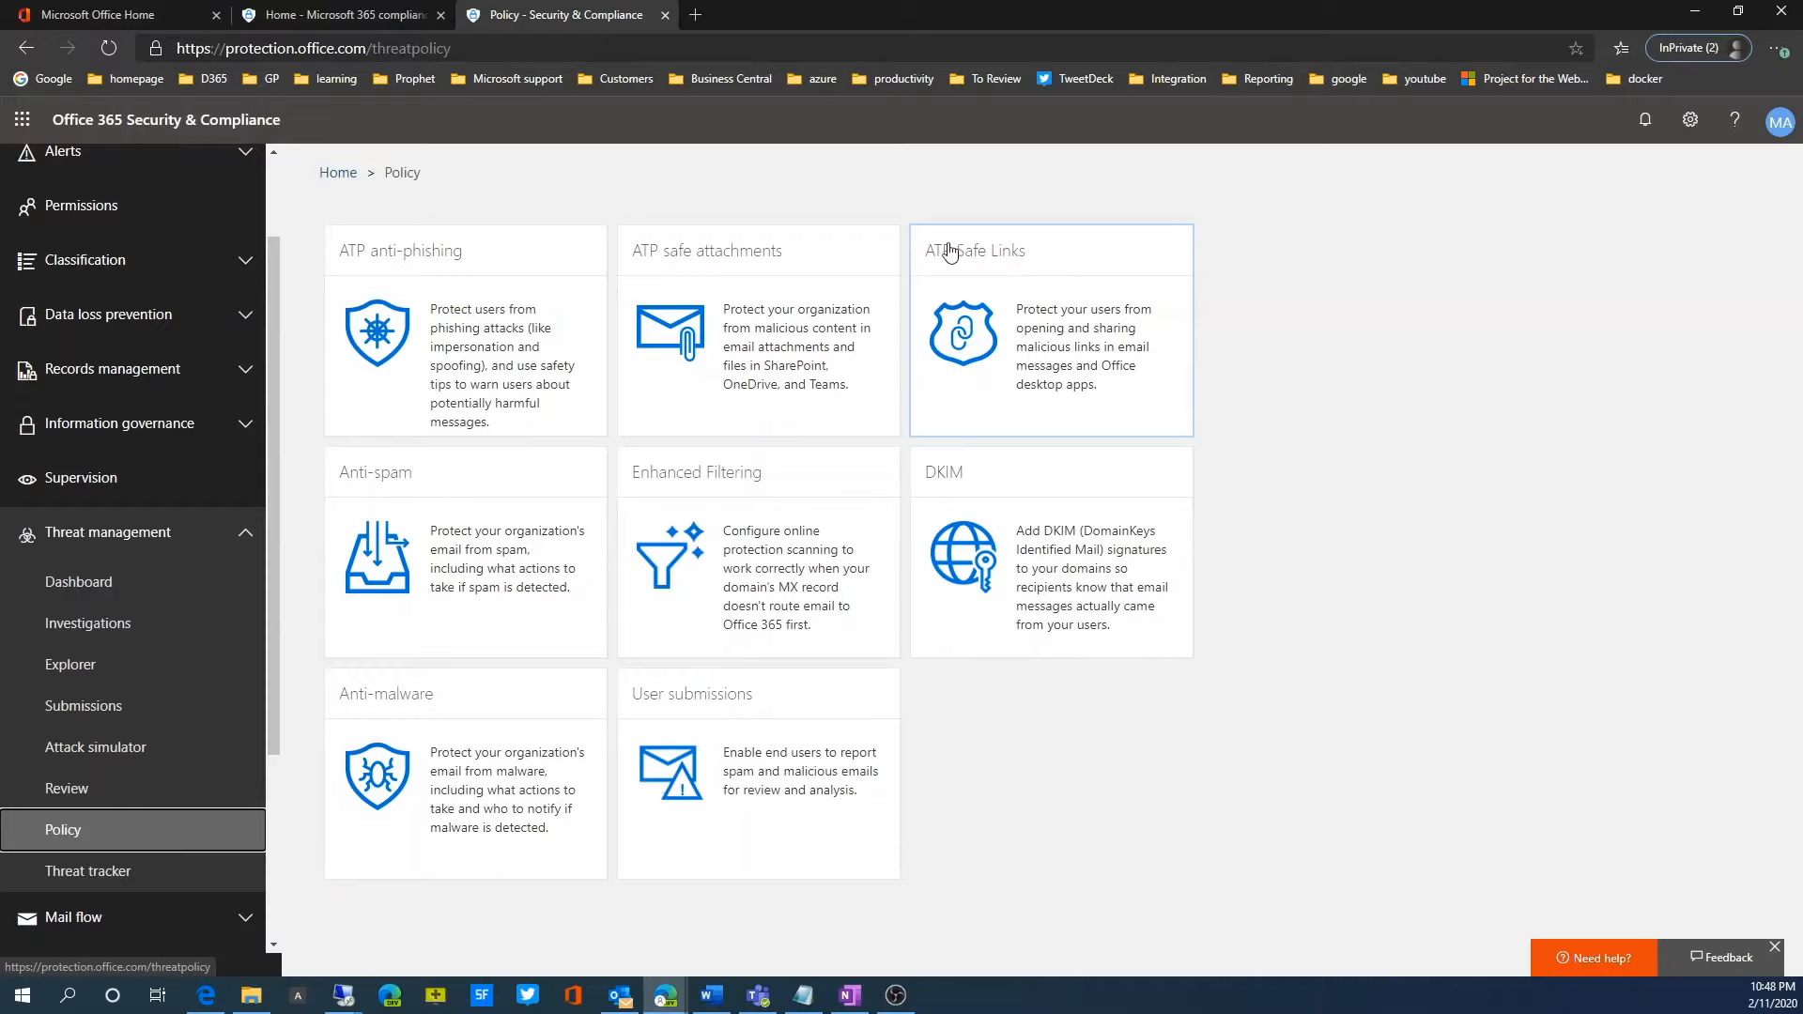
click(1091, 327)
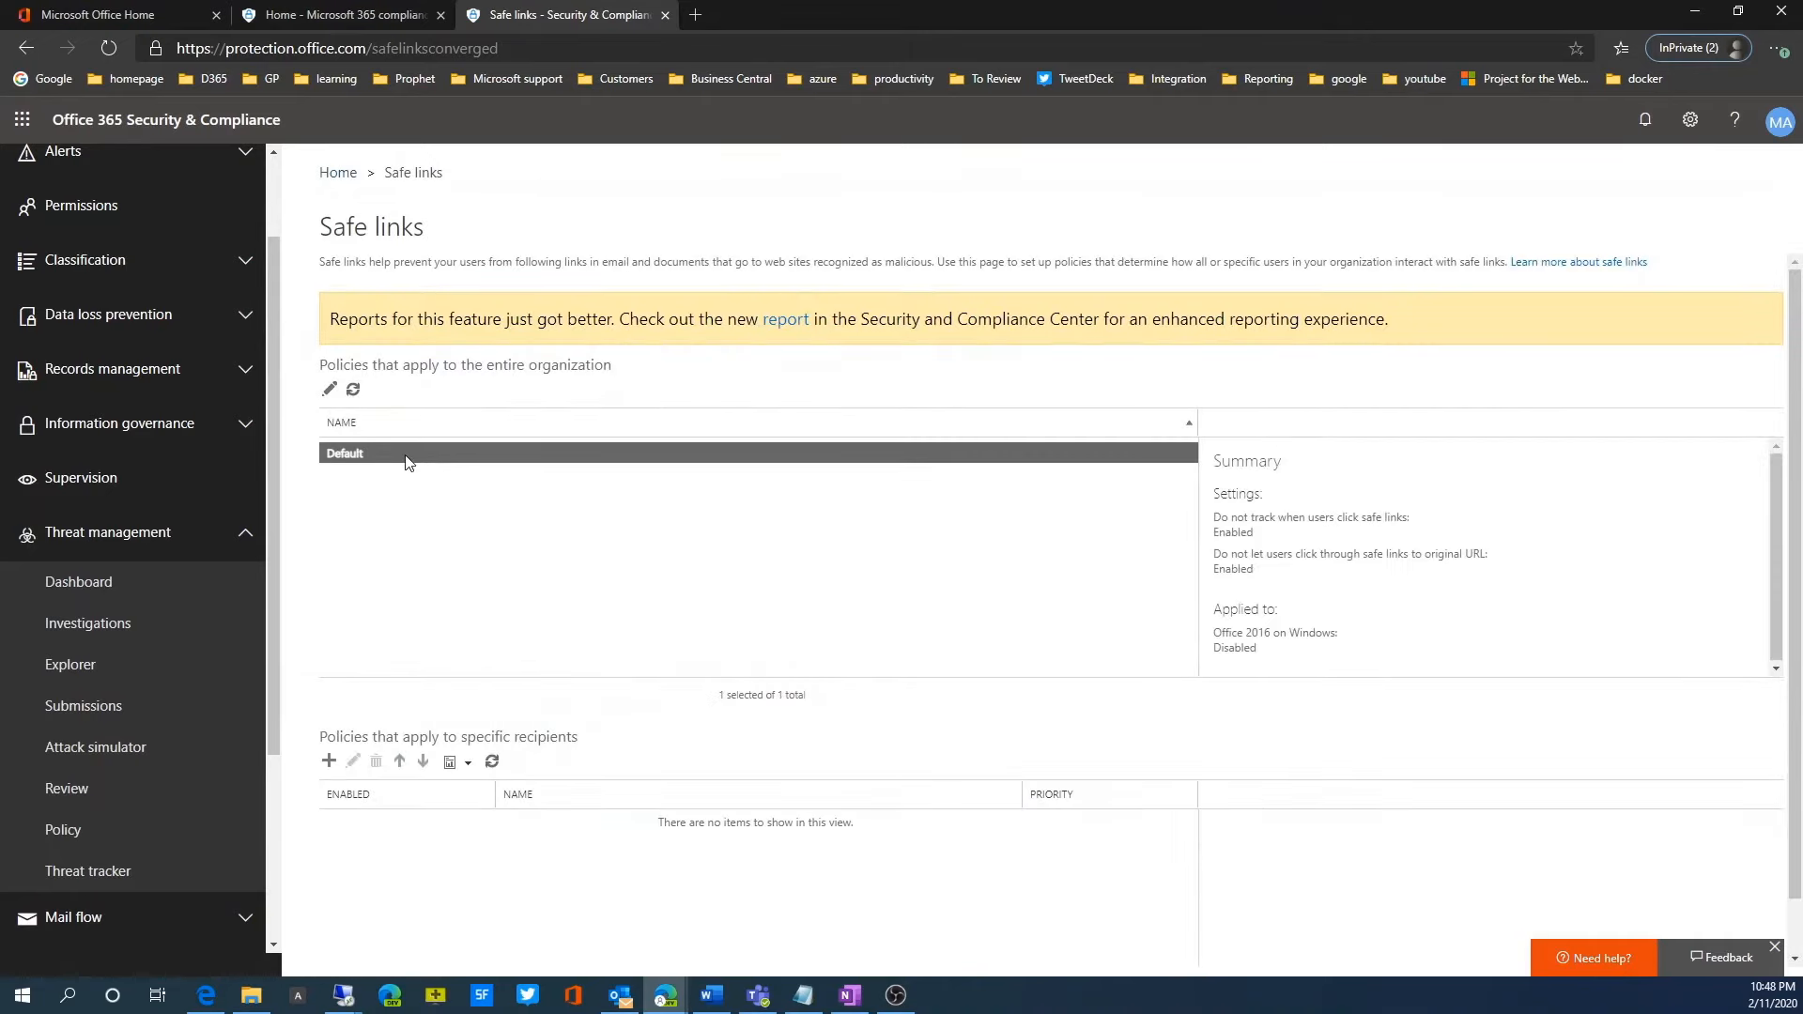
double_click(407, 460)
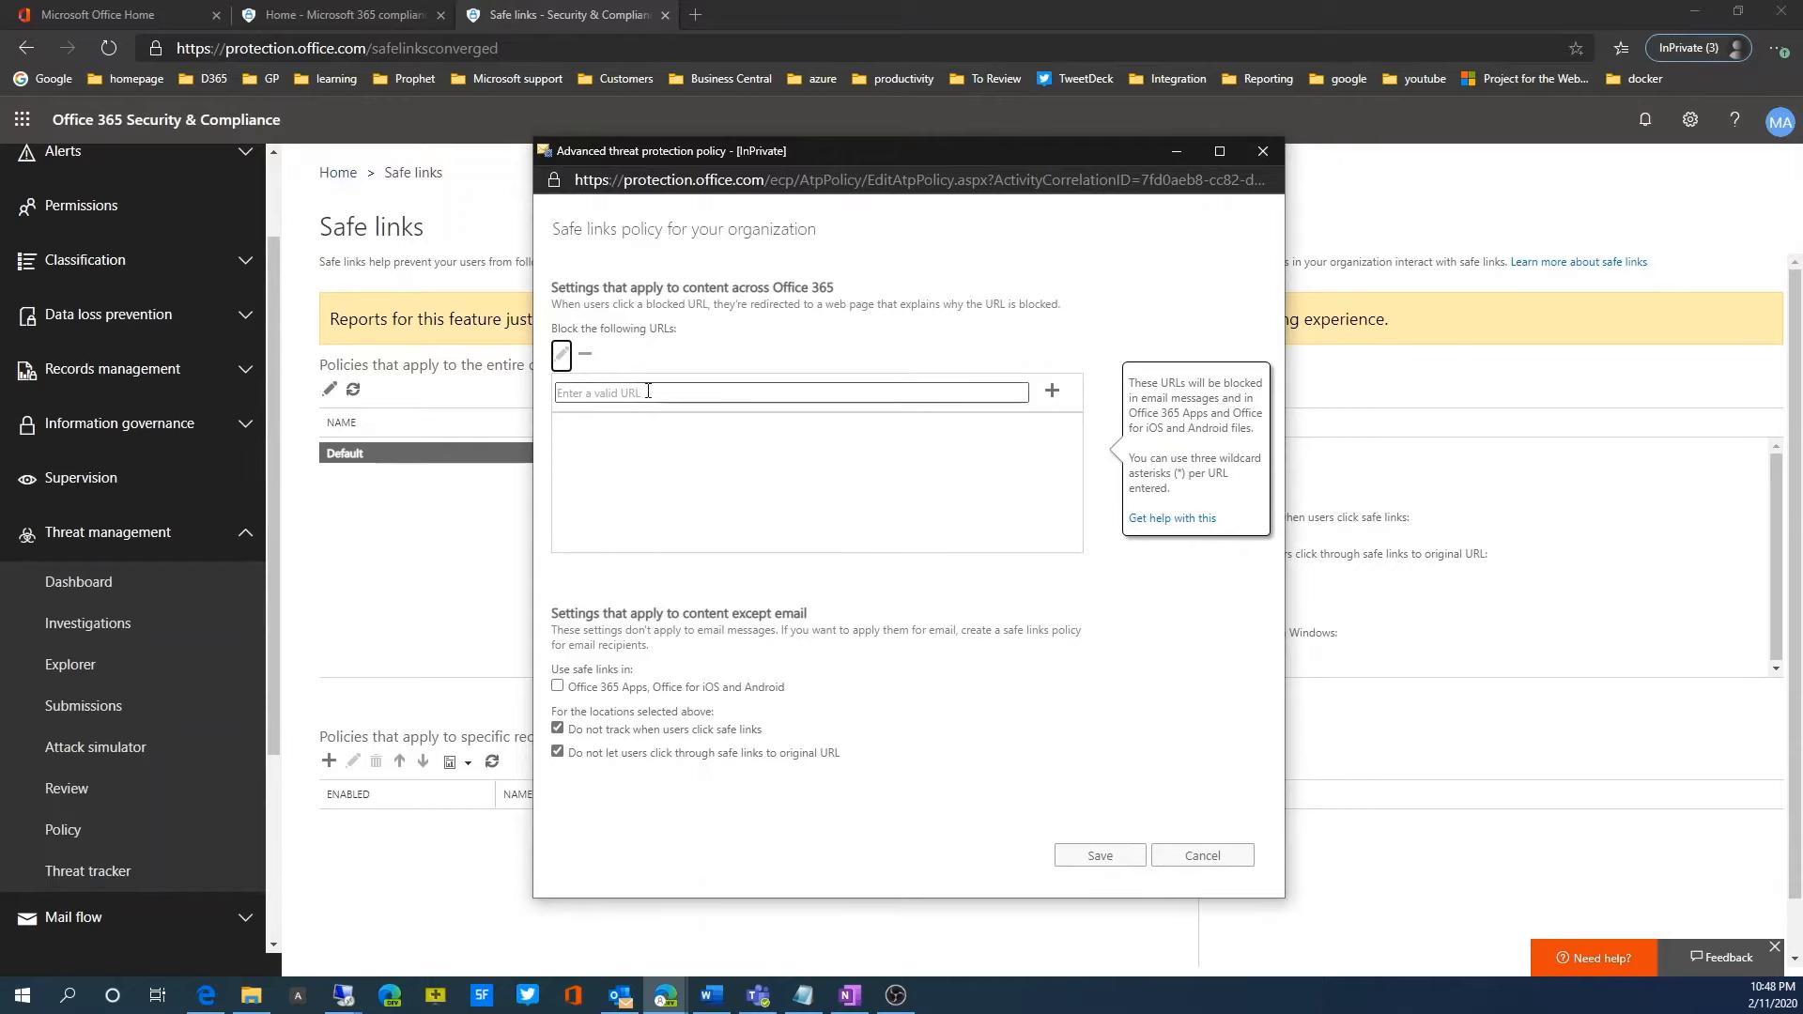
Step: Examine the blocked URL entry field and the option to use safe links in Office 365 apps
click(939, 402)
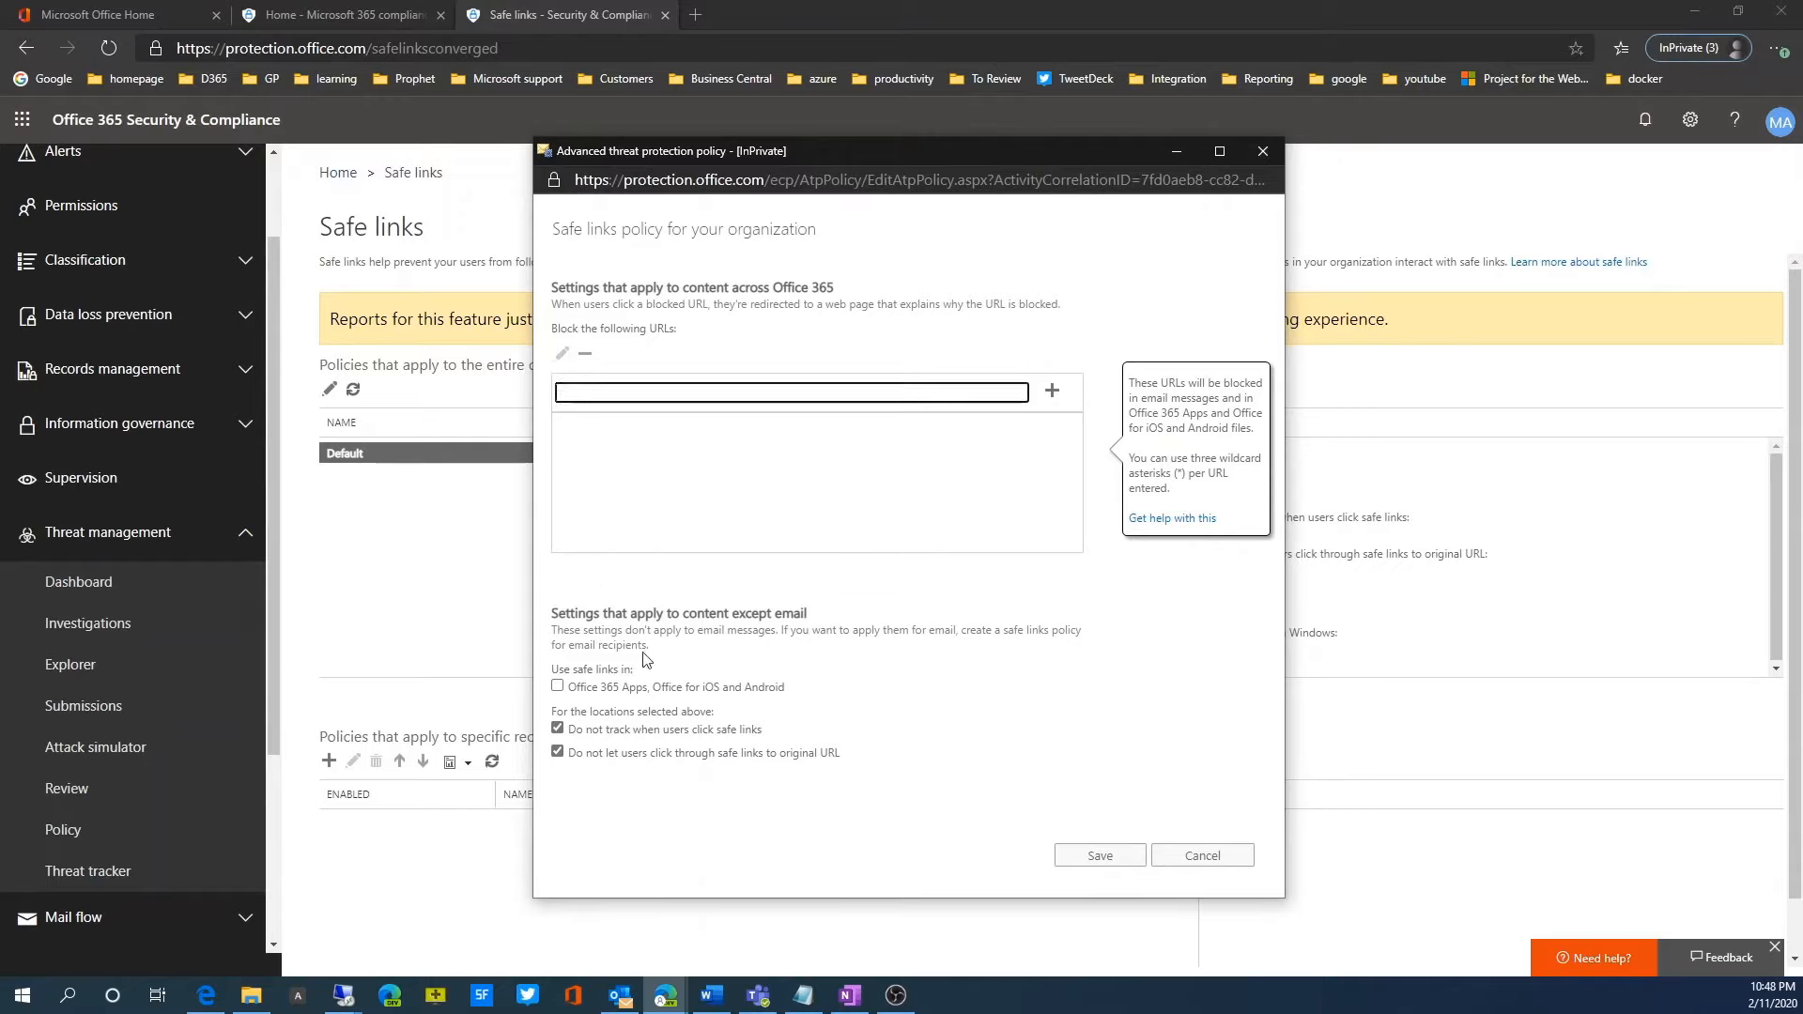
mouse_move(561, 688)
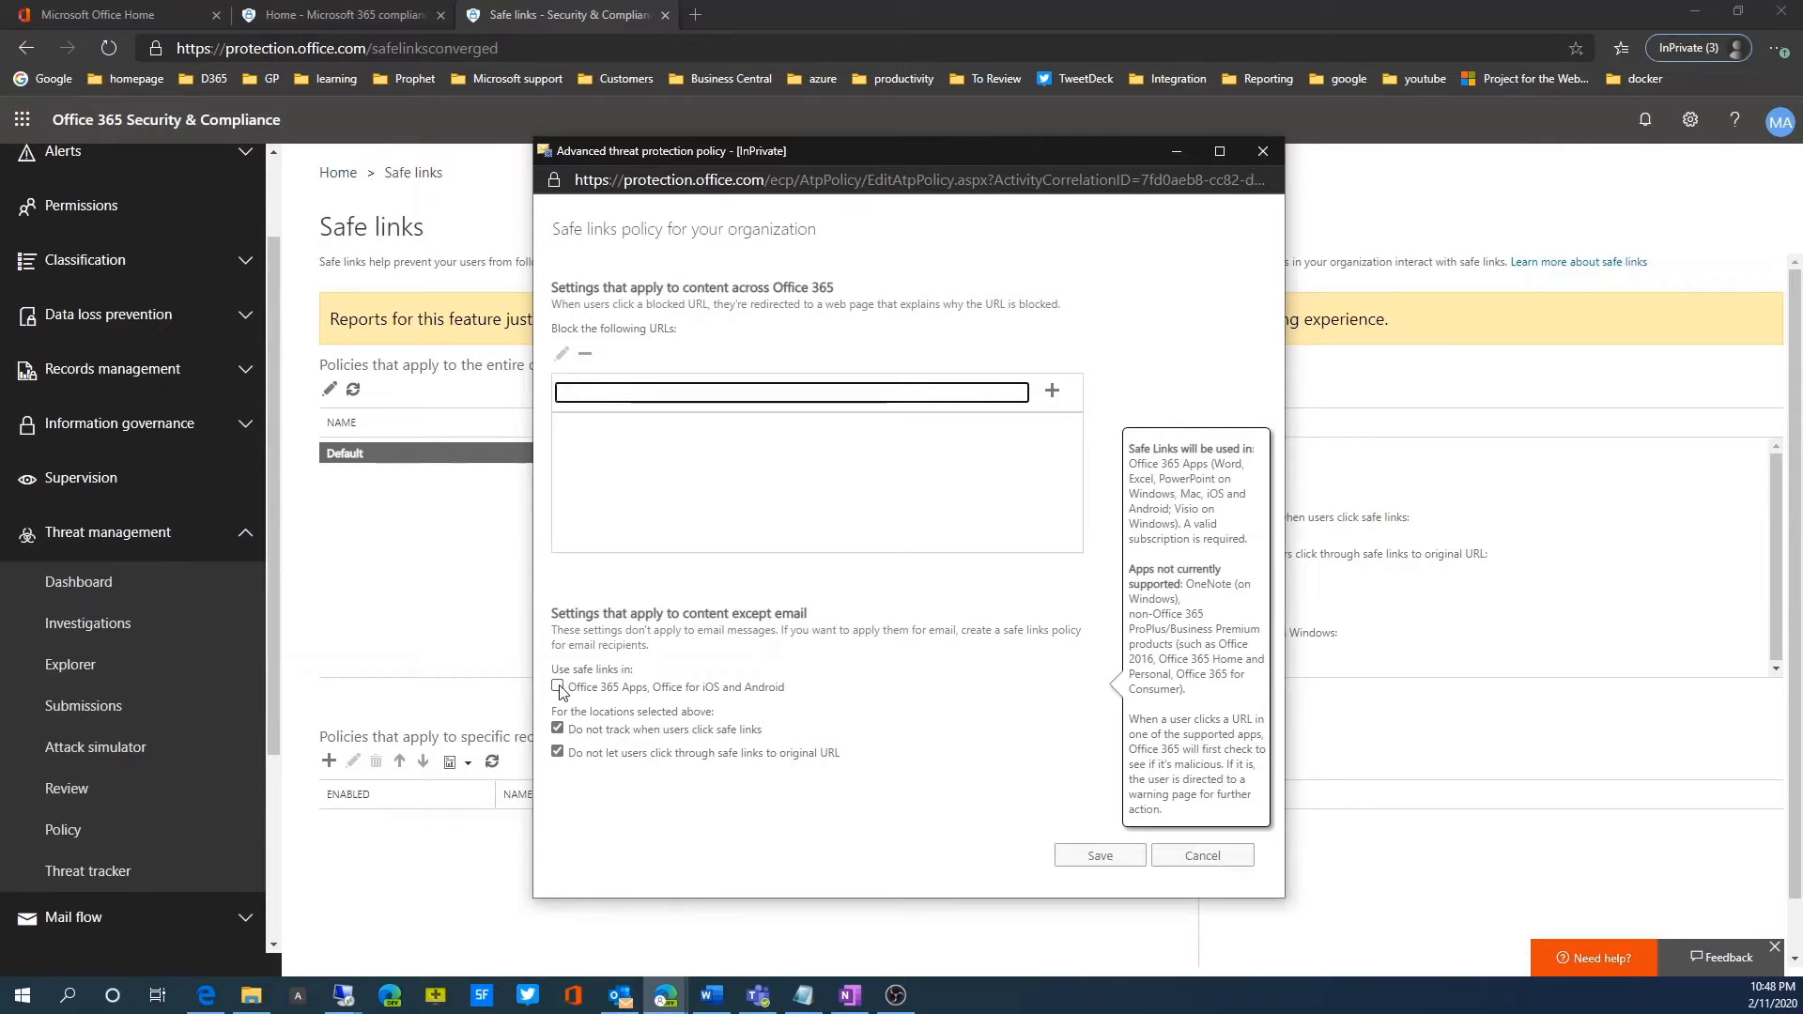
mouse_move(674, 472)
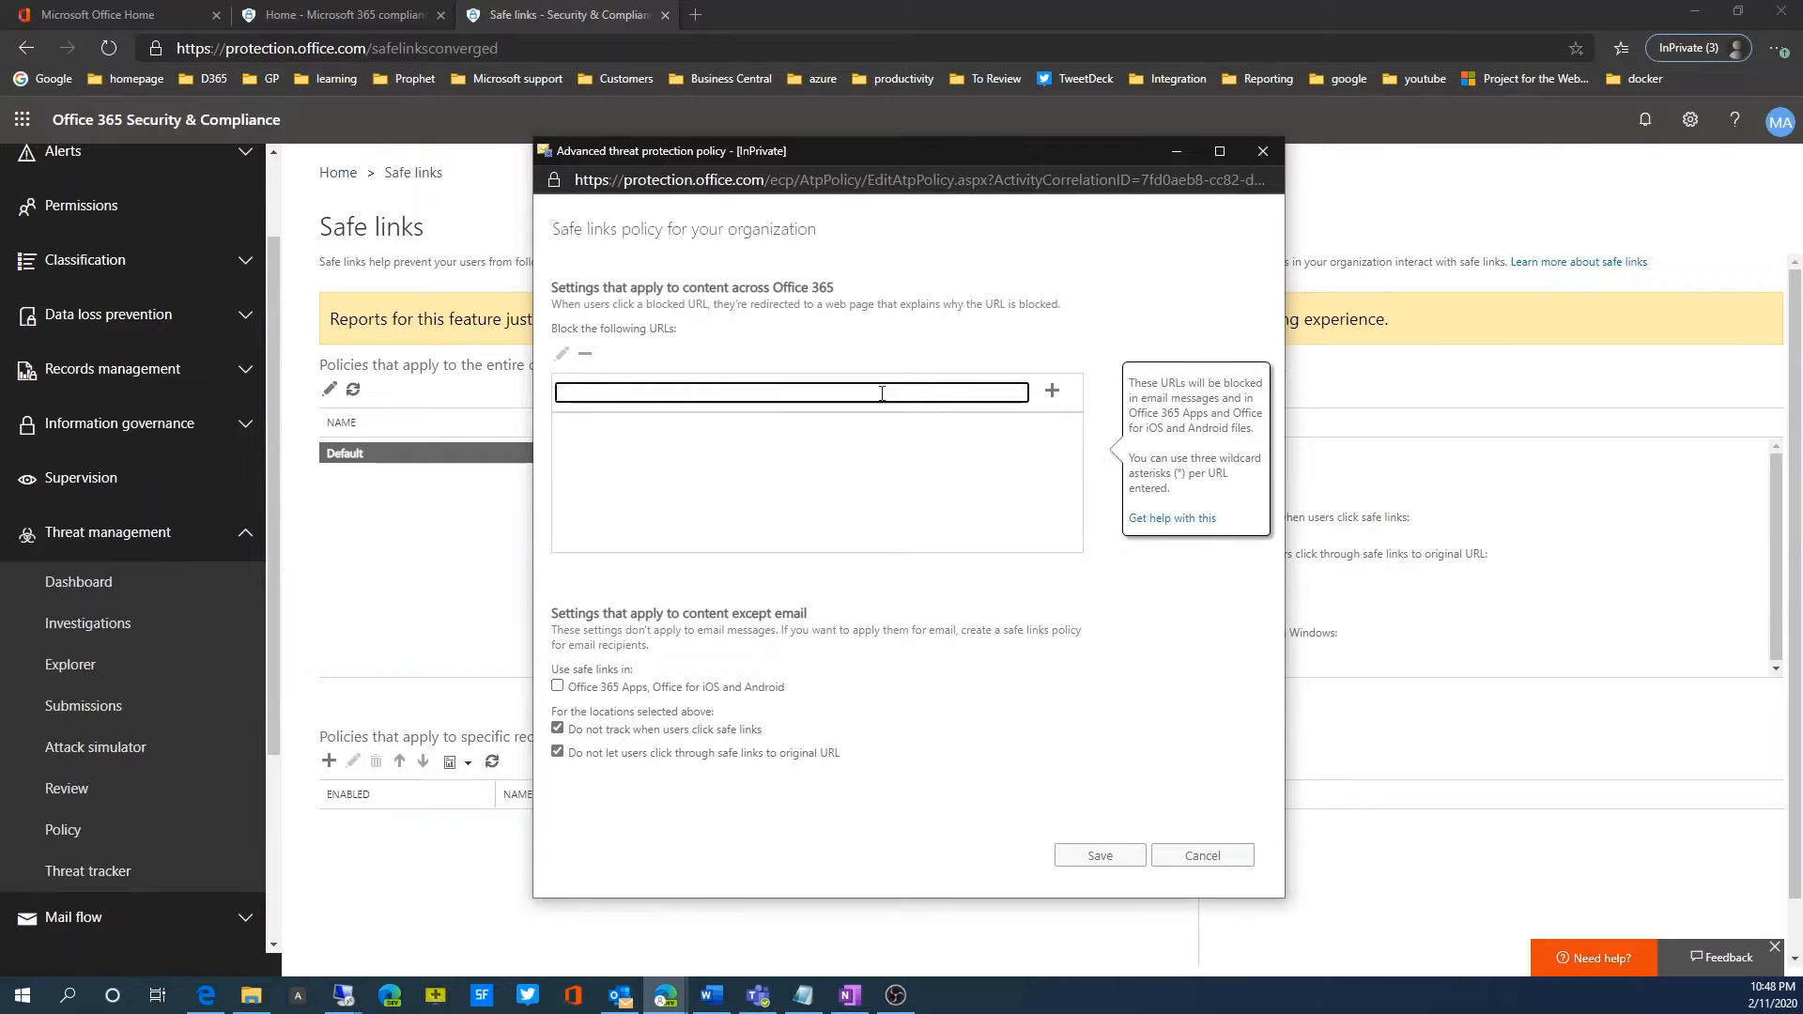
click(1052, 394)
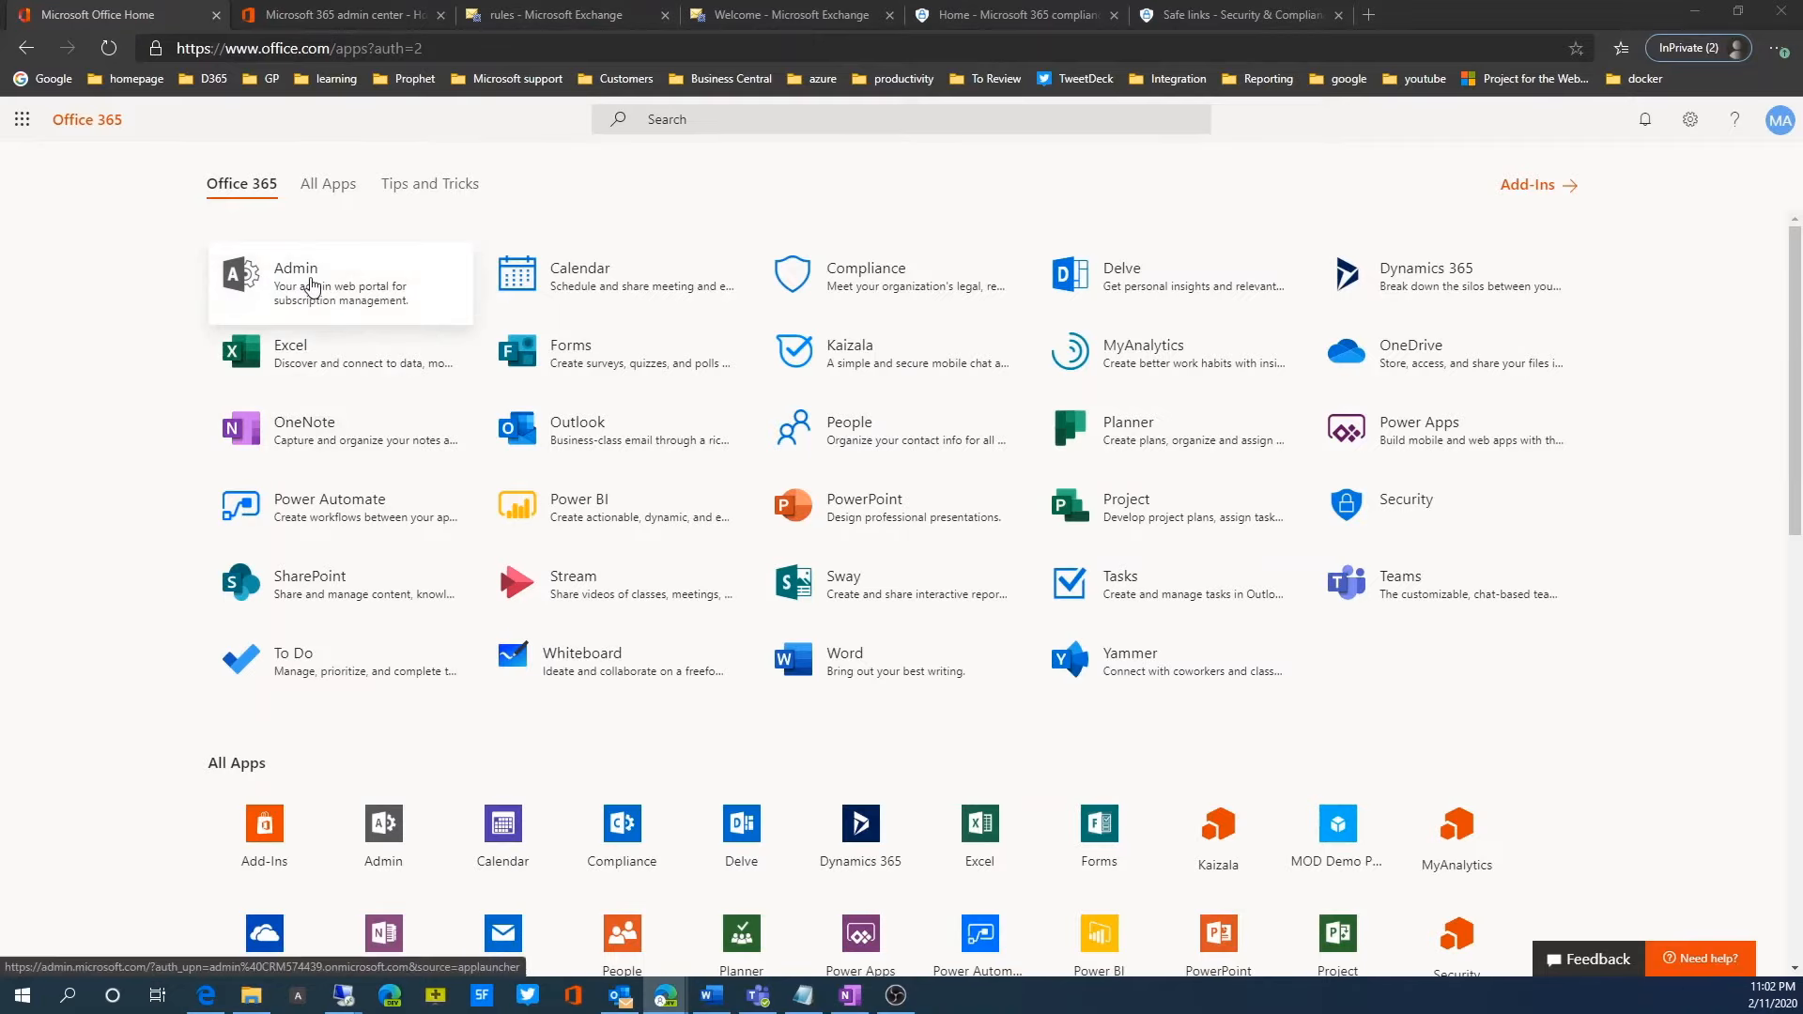
Step: Switch to the Microsoft 365 admin center and open the Exchange admin center
click(306, 7)
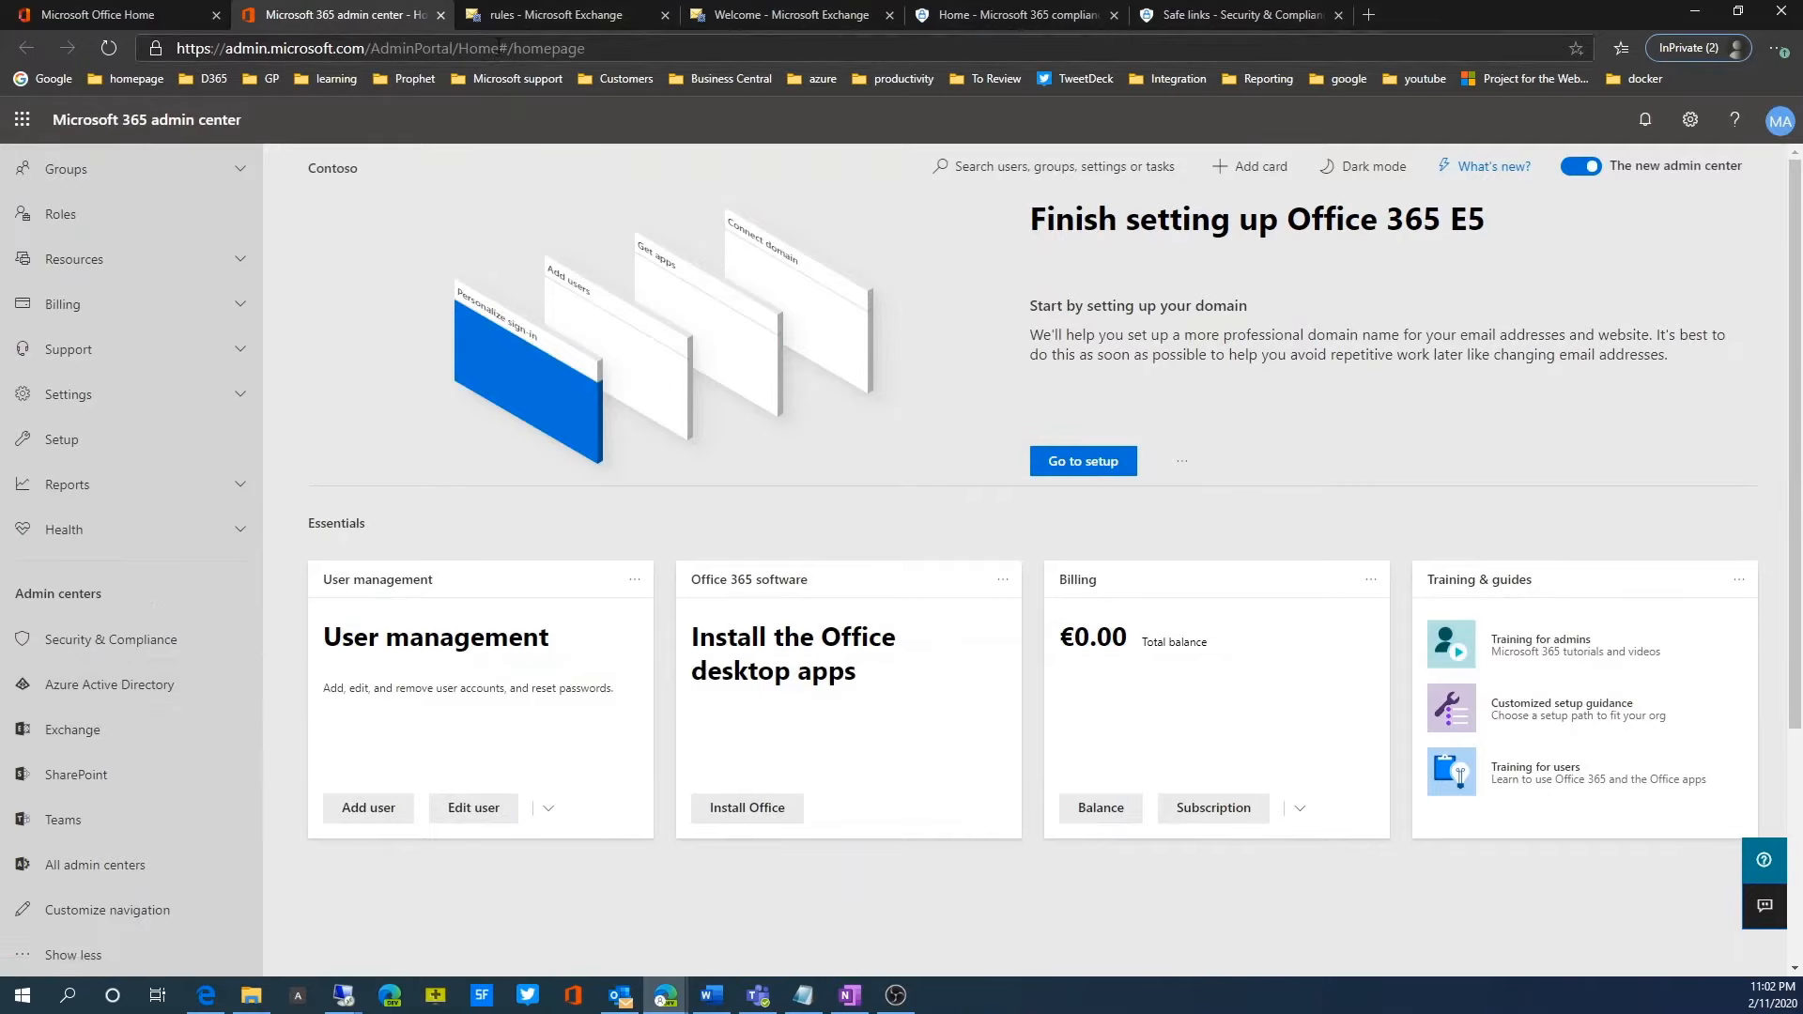
click(72, 729)
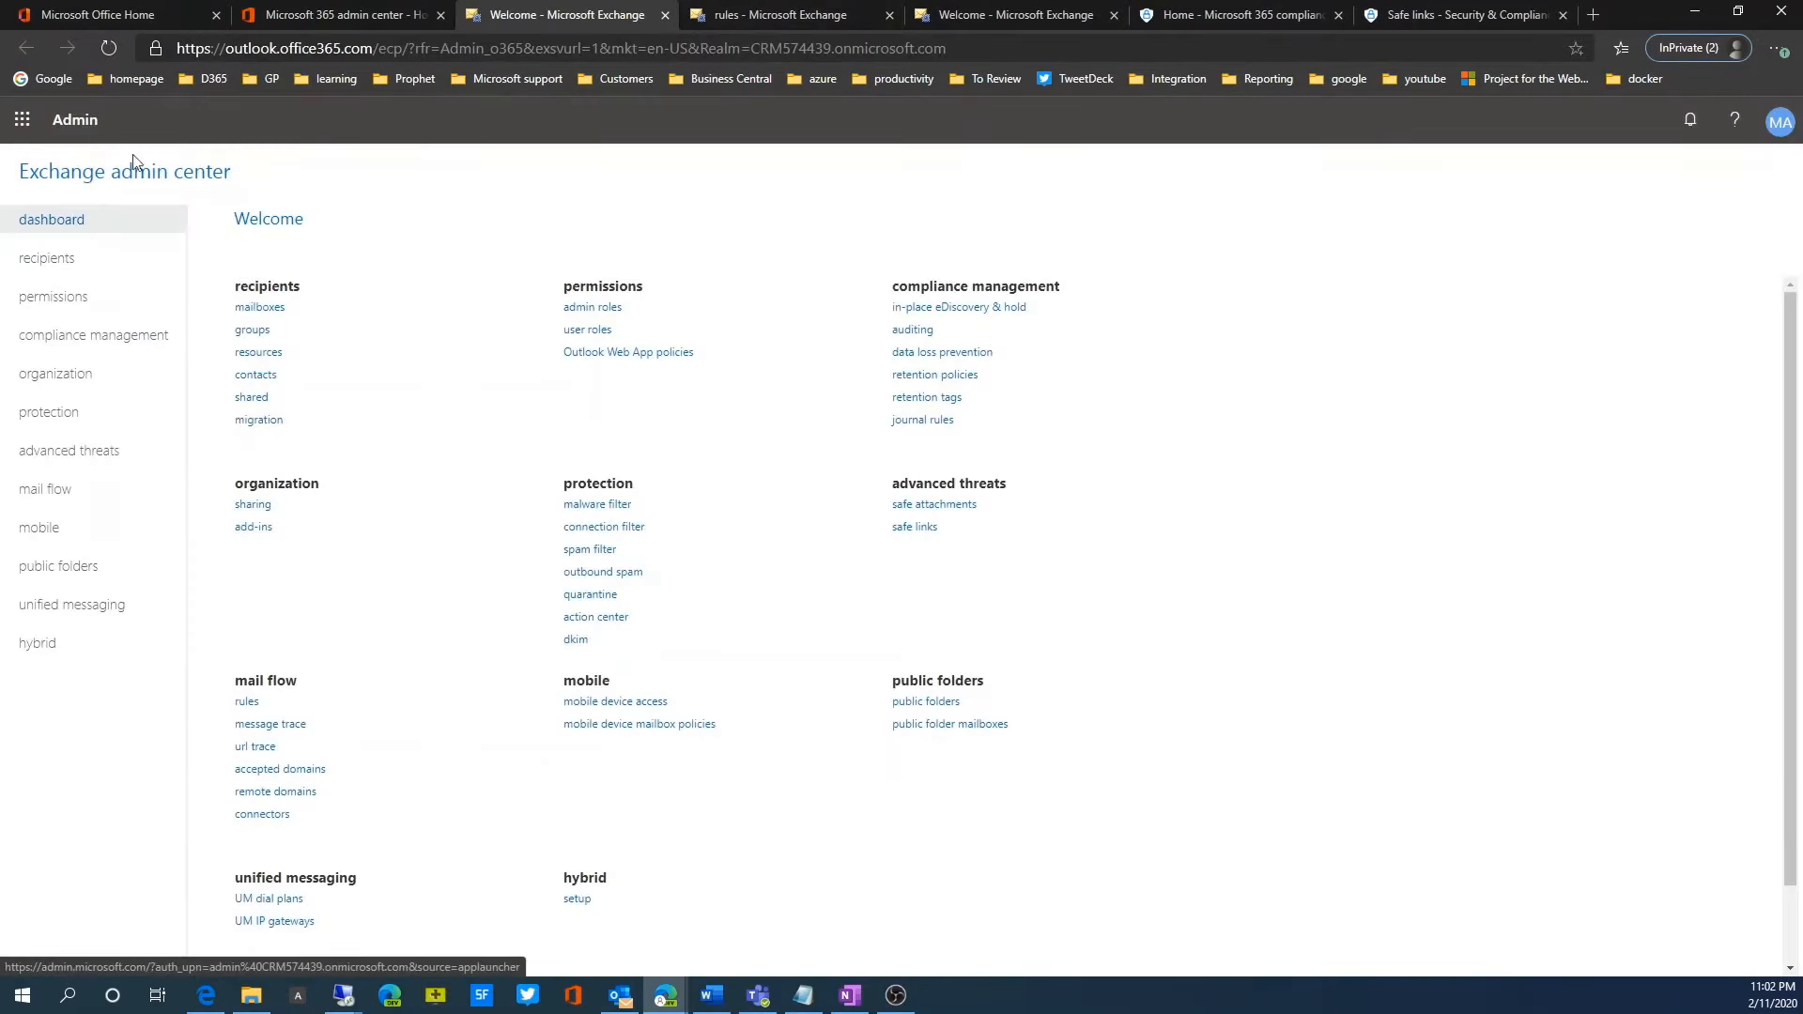
Step: Open the mail flow rule "Warn users before opening attachments of office files" and examine its list of matched attachment file extensions
click(59, 501)
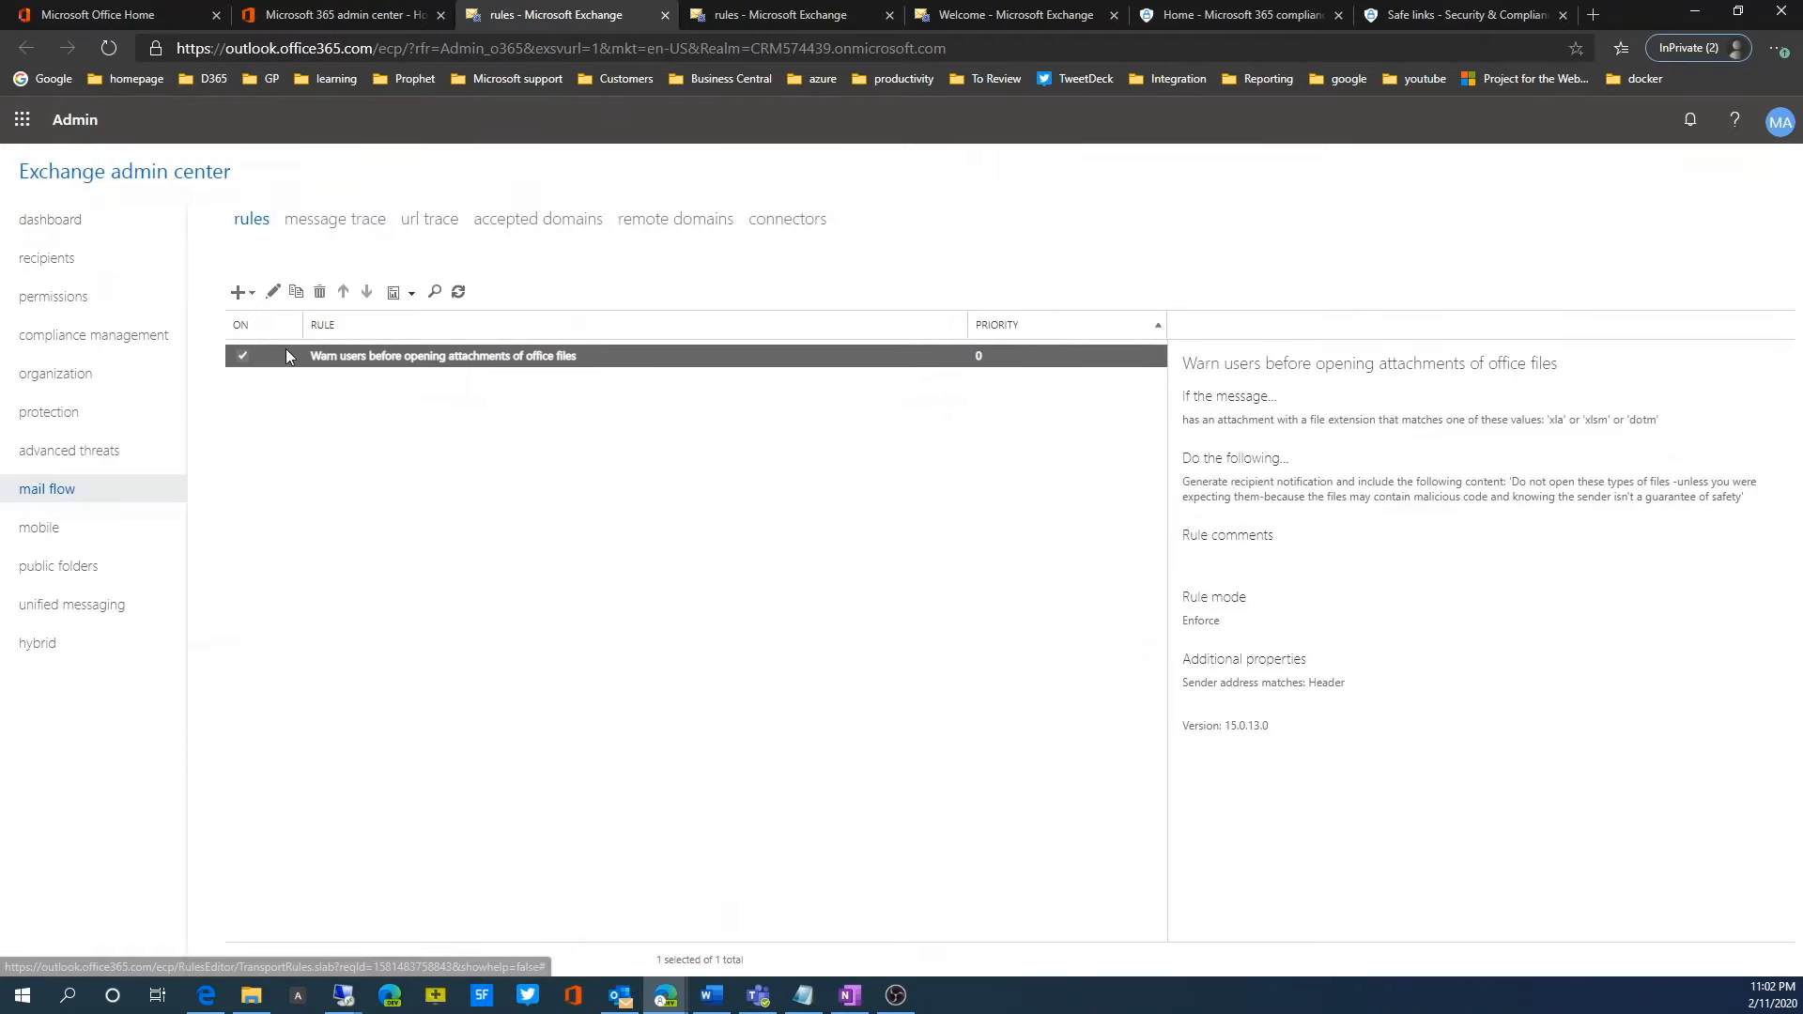
click(273, 292)
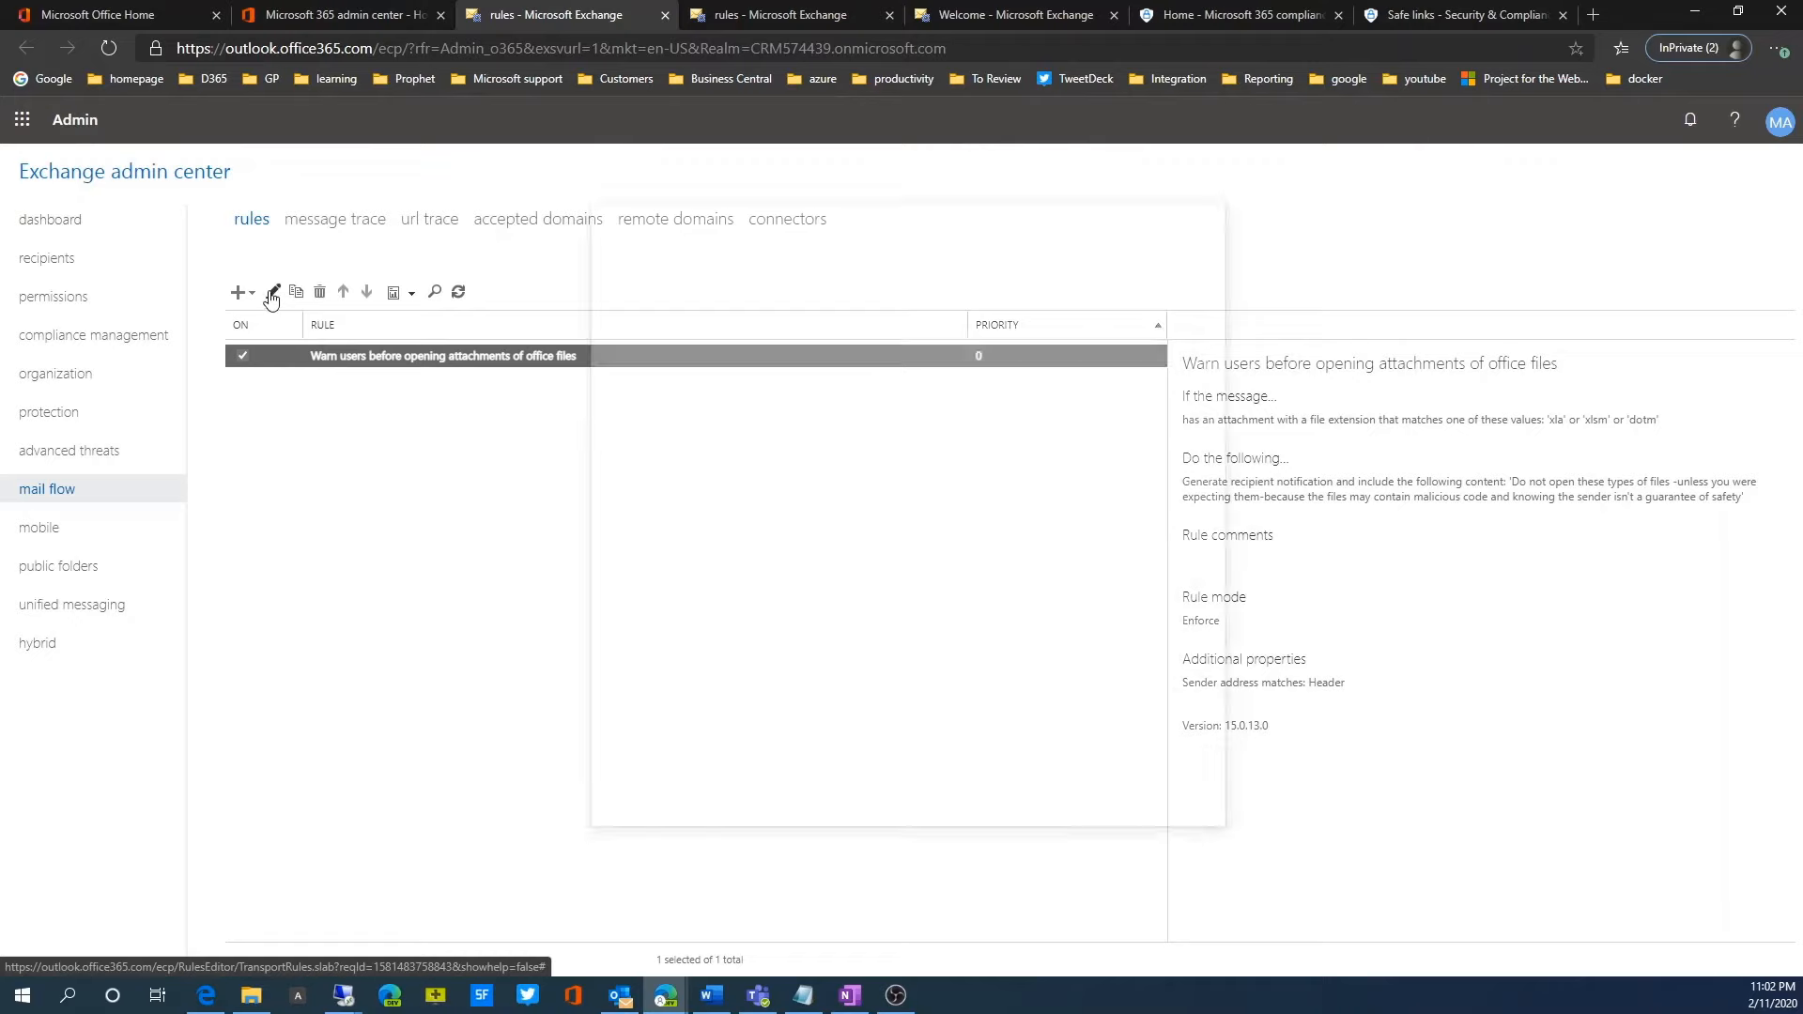
drag(779, 211, 538, 189)
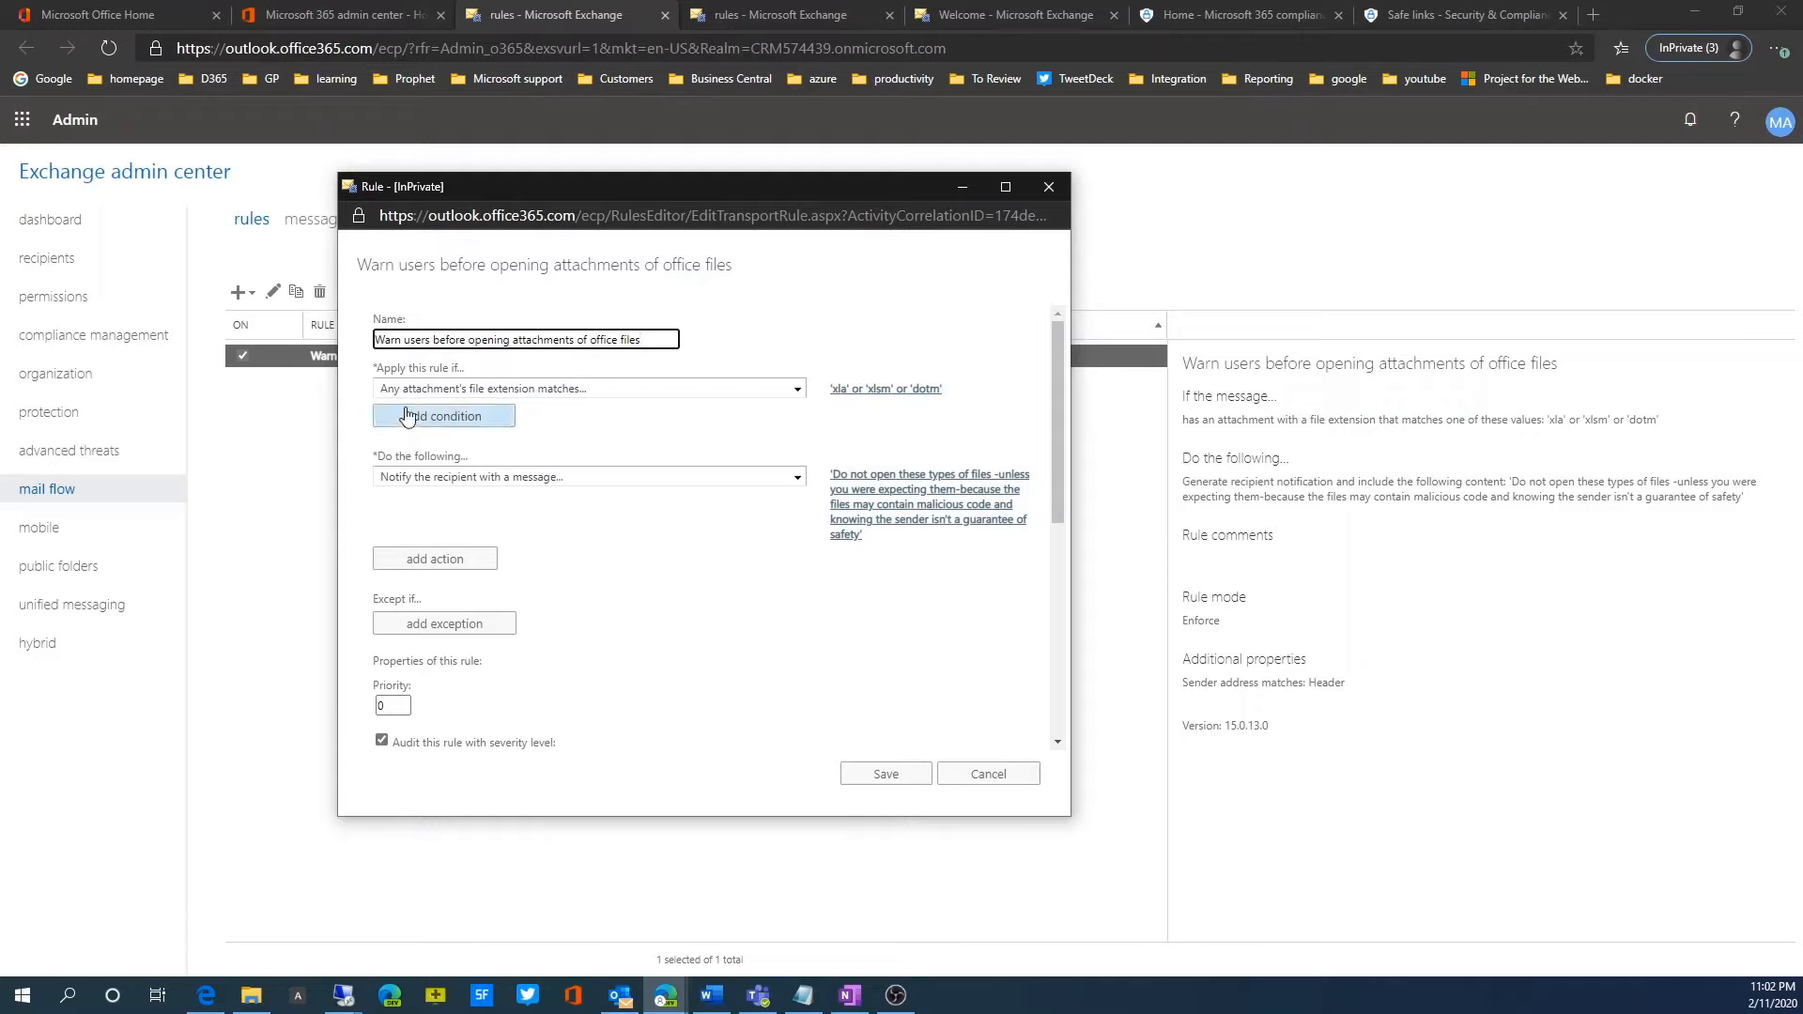
click(854, 390)
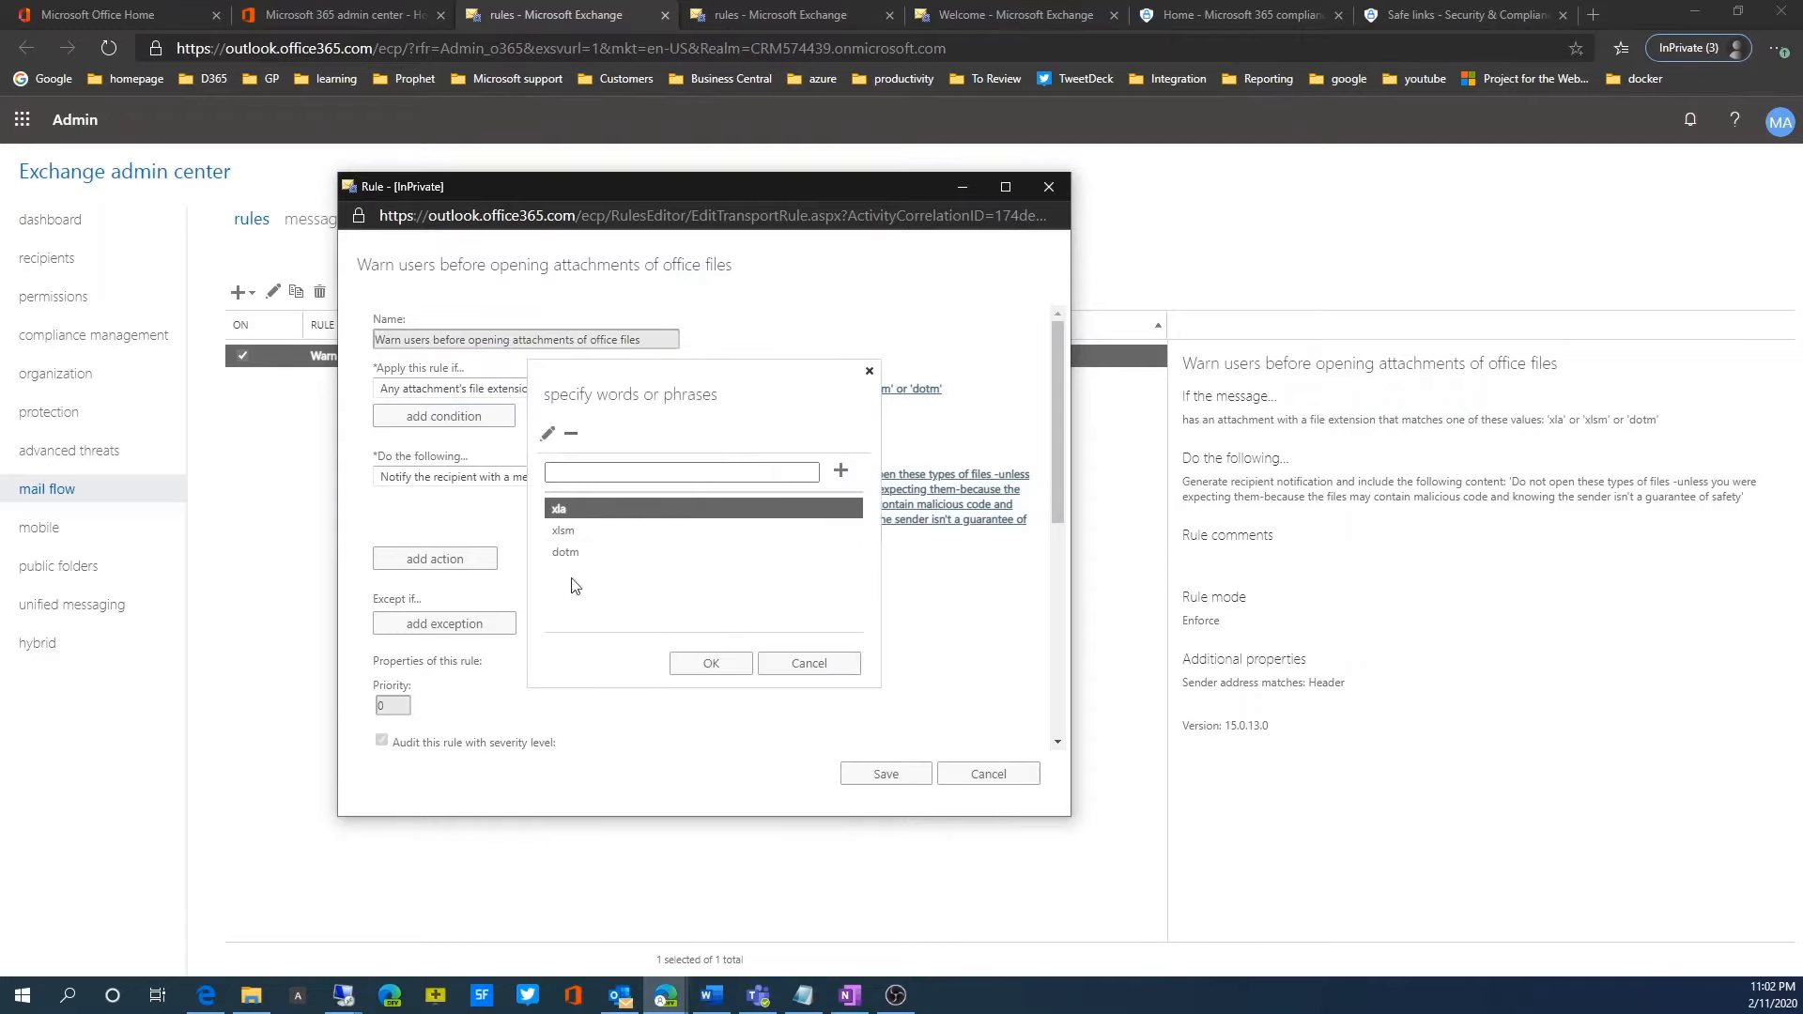
click(813, 667)
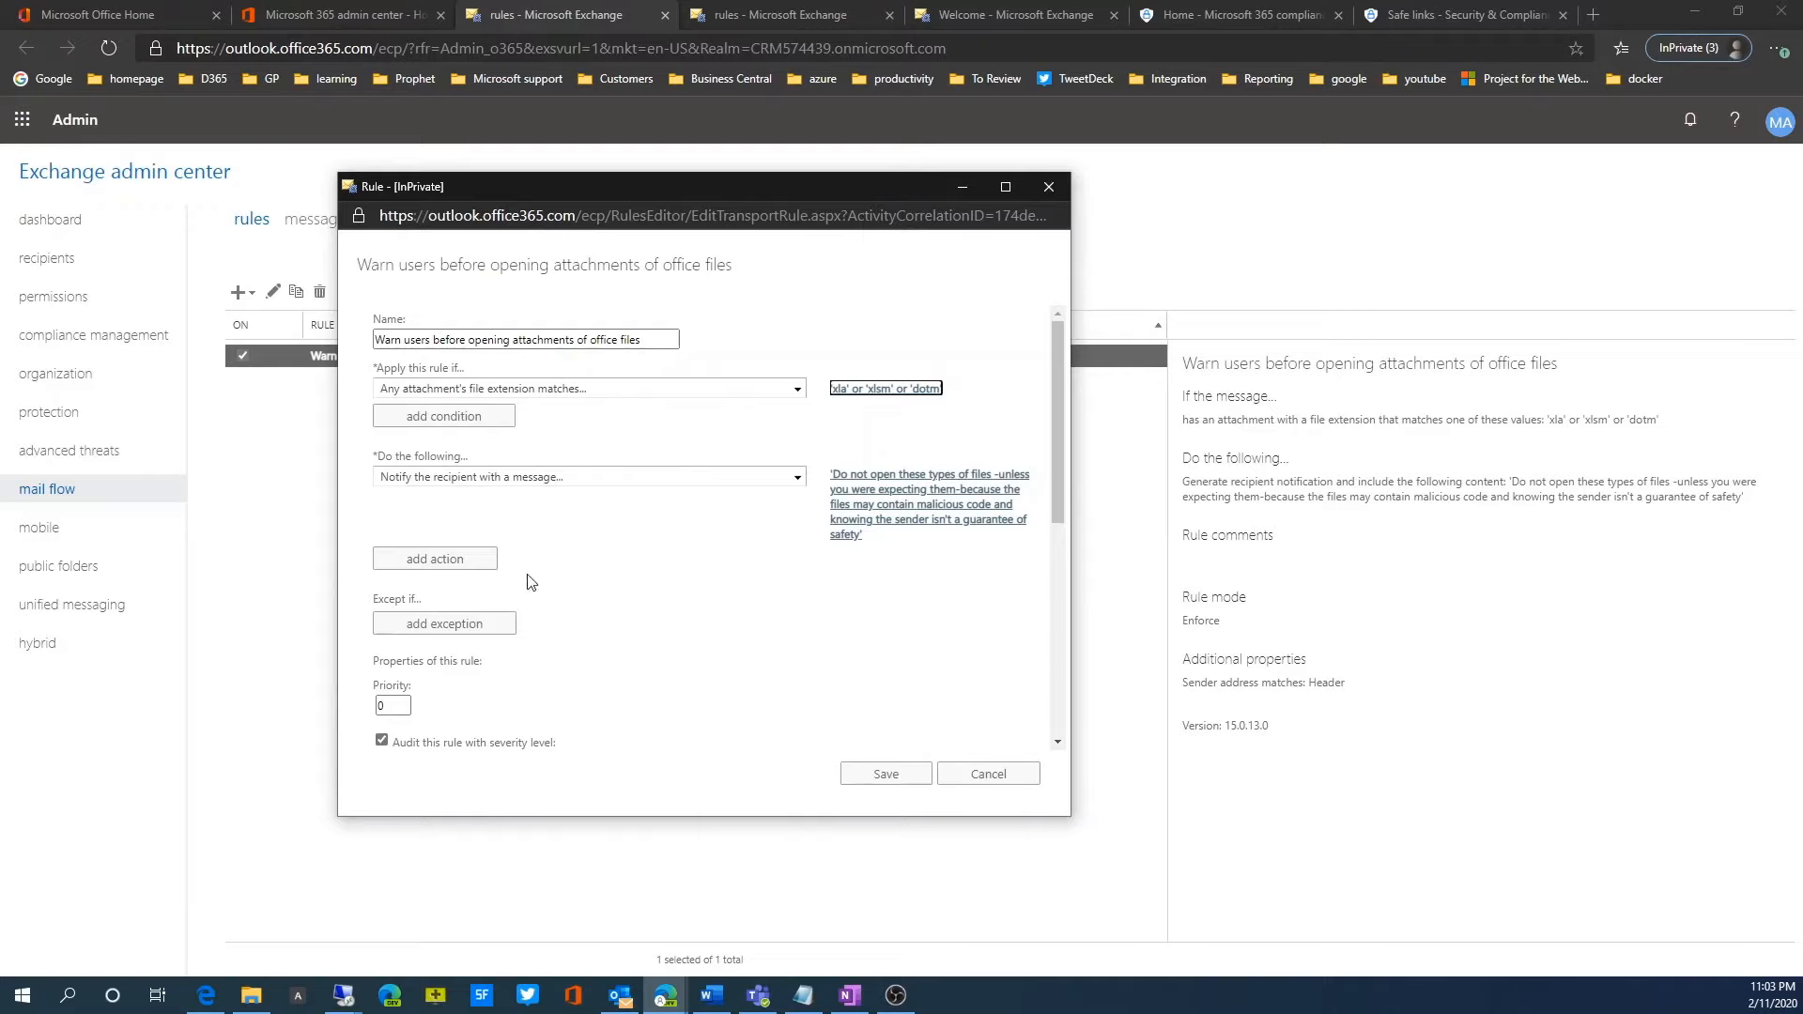
Step: Examine the rule's audit severity, enforcement mode, activation dates and sender address matching options, and close it without saving
scroll(528, 582, down, 5)
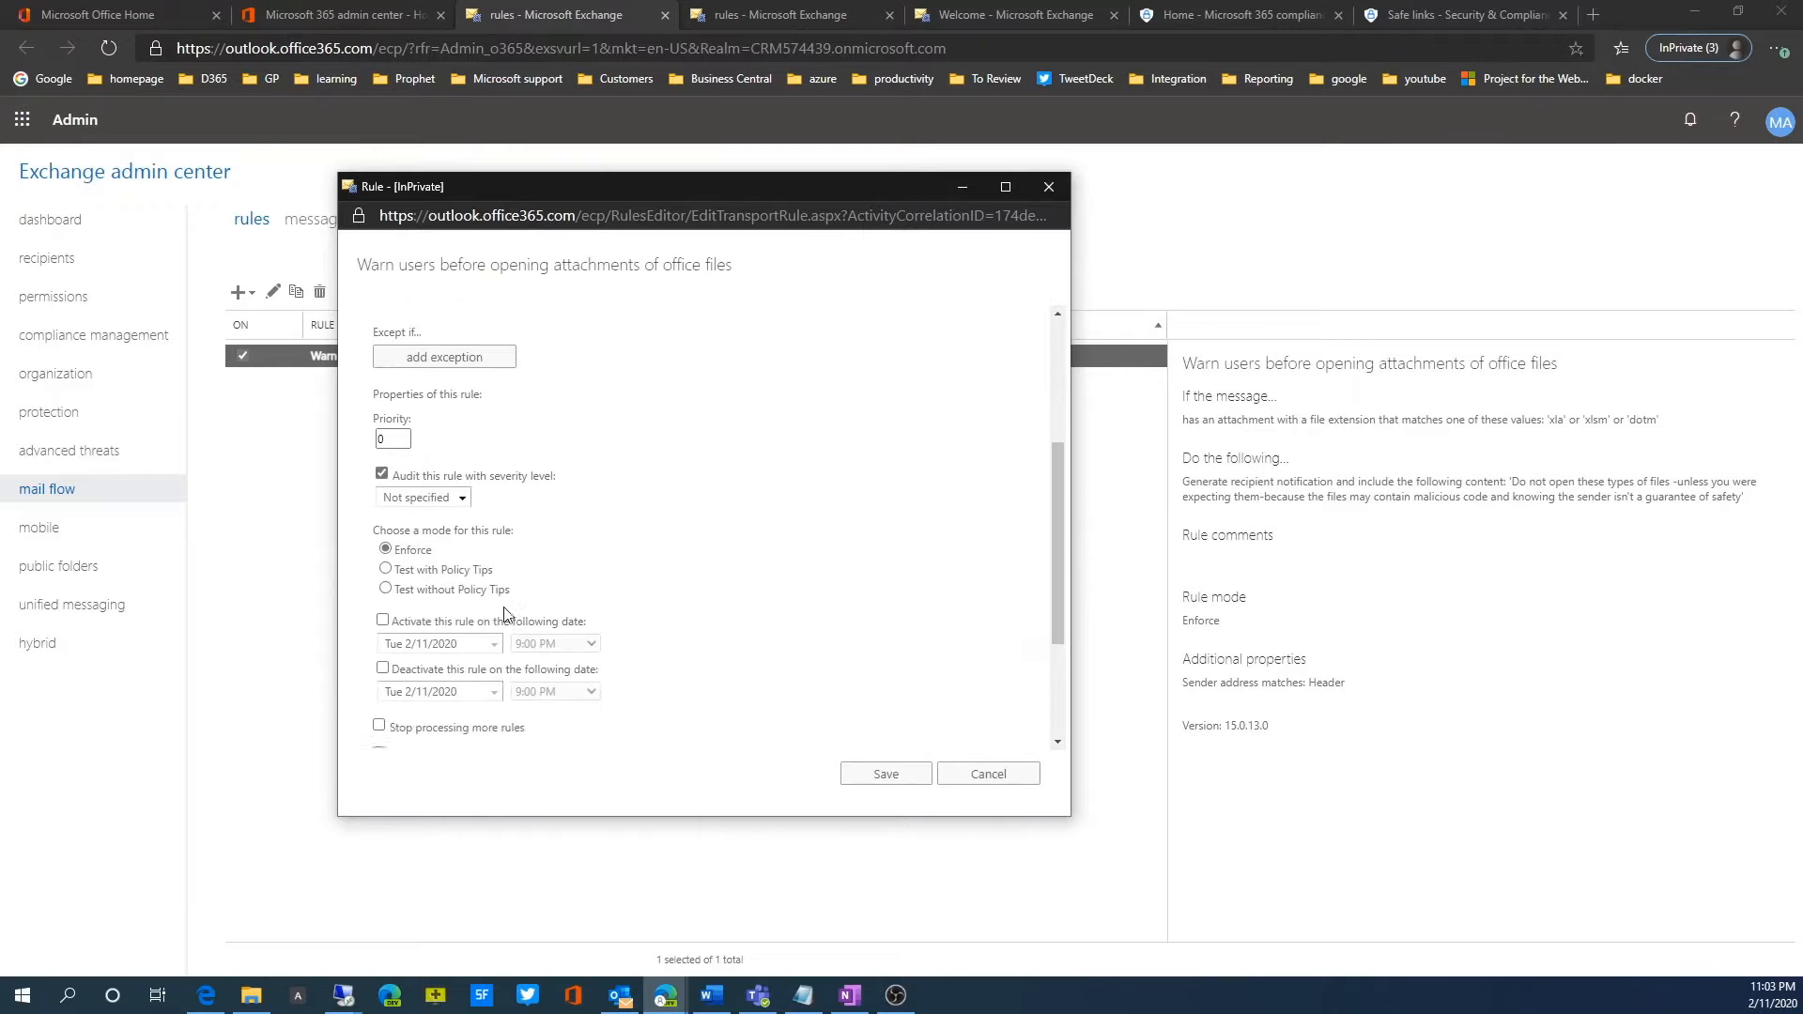
scroll(504, 609, down, 3)
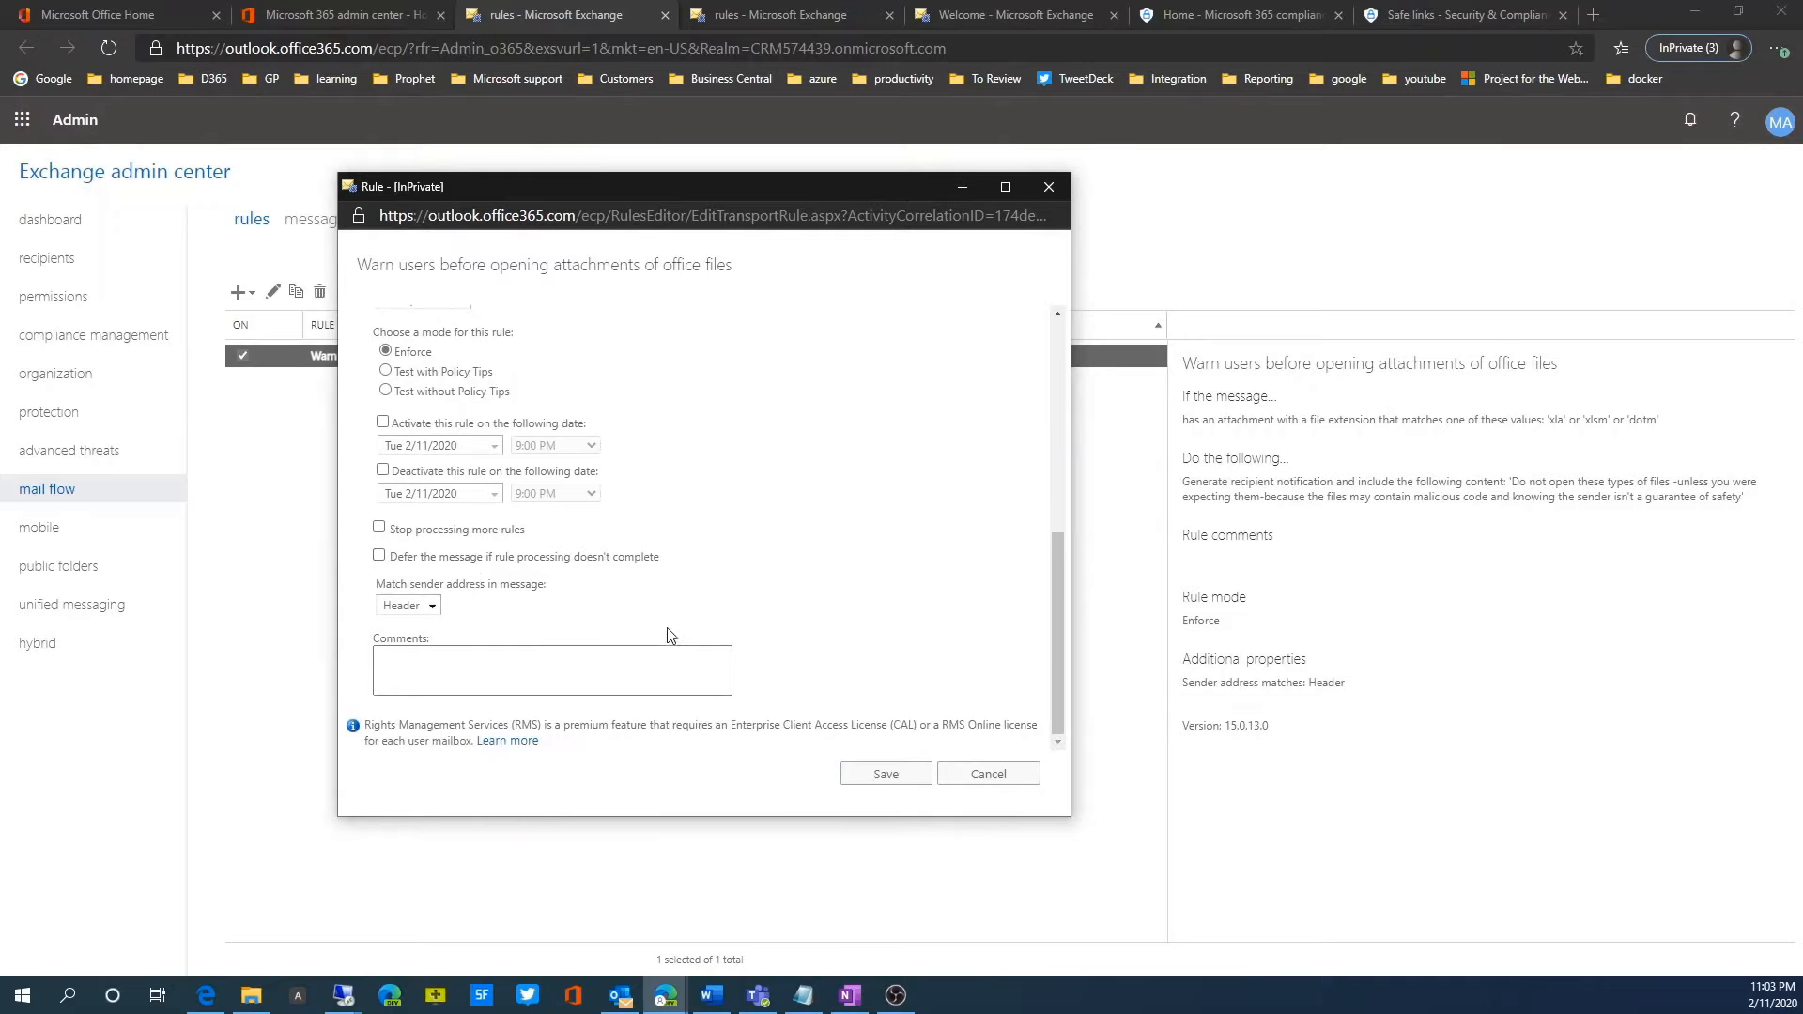
scroll(666, 627, up, 2)
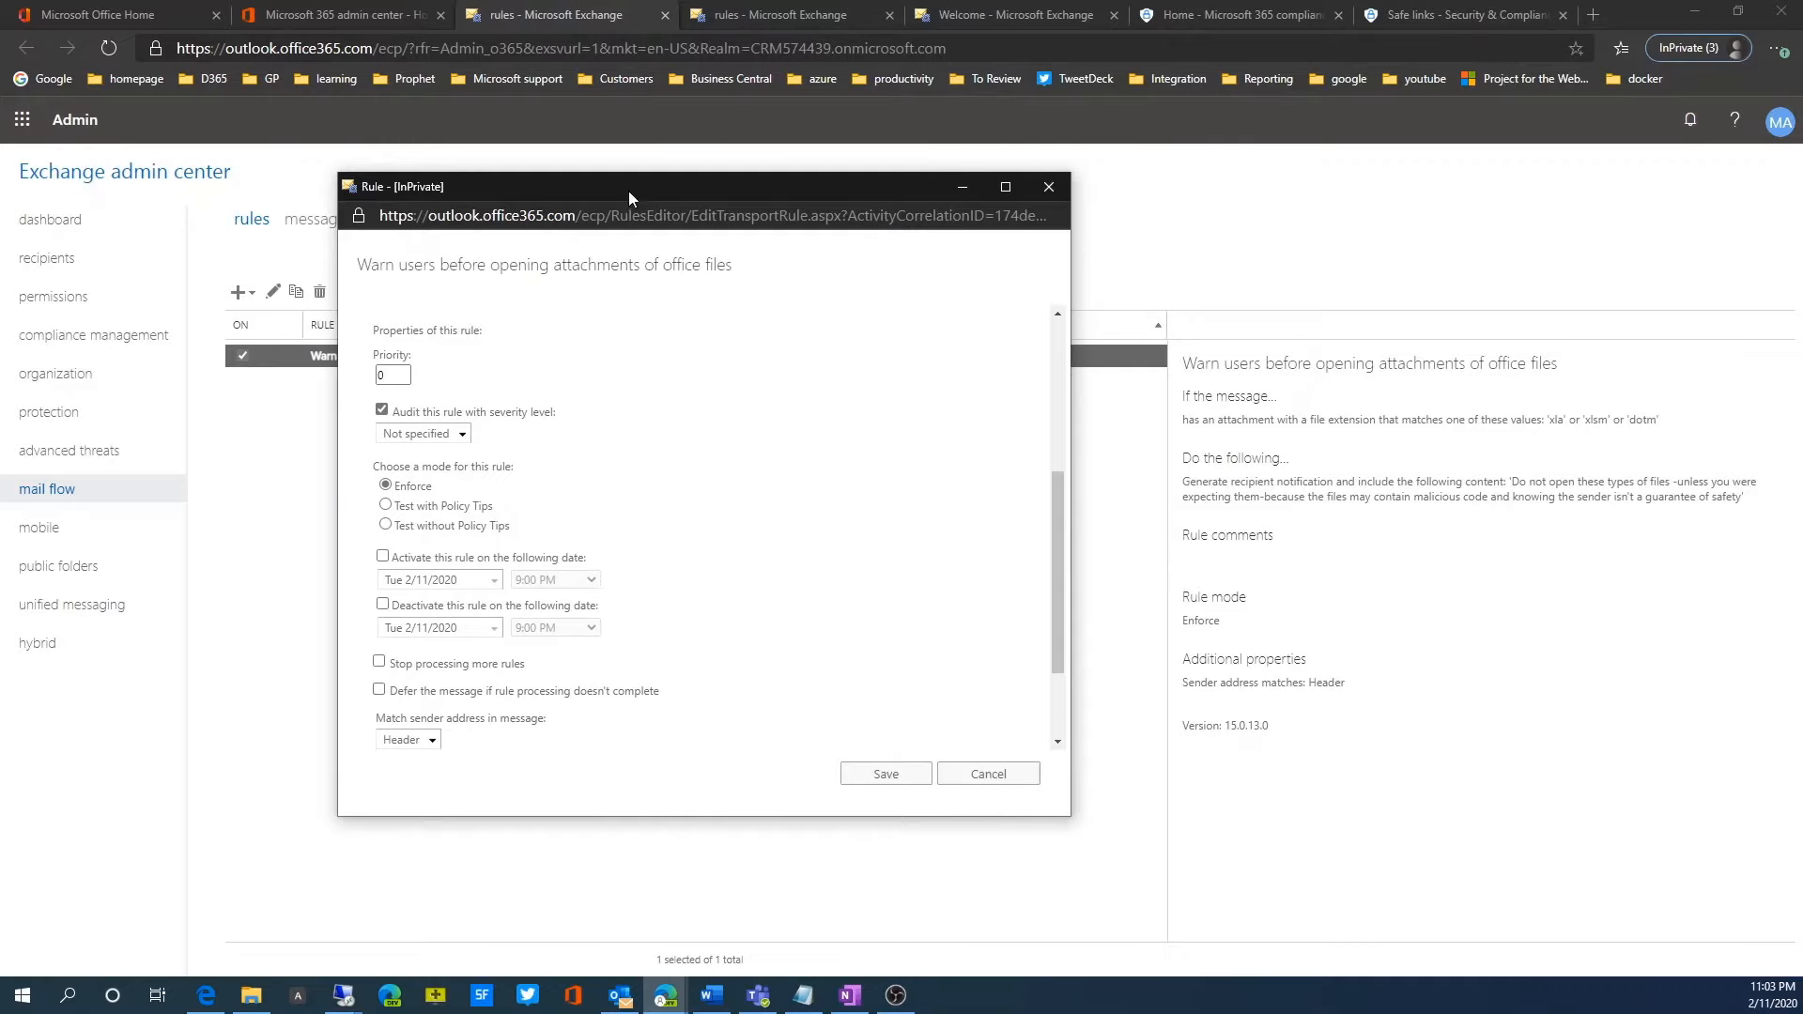
drag(629, 189, 627, 151)
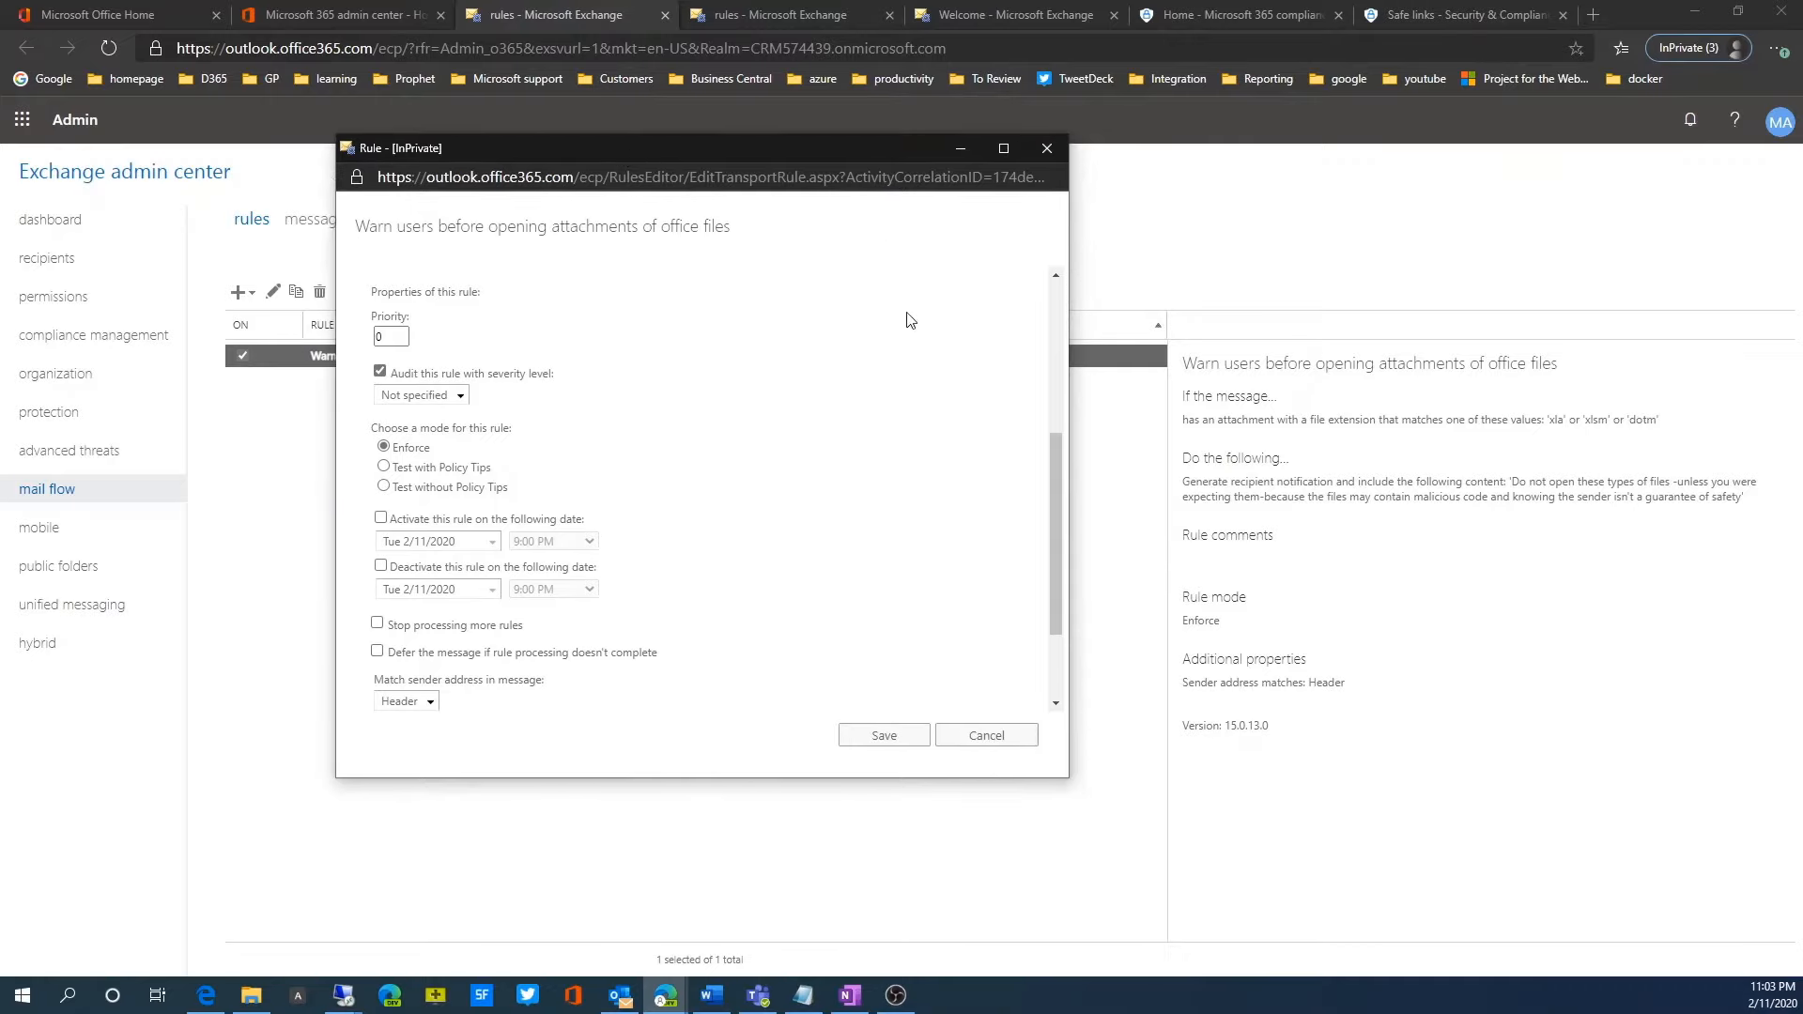
click(997, 742)
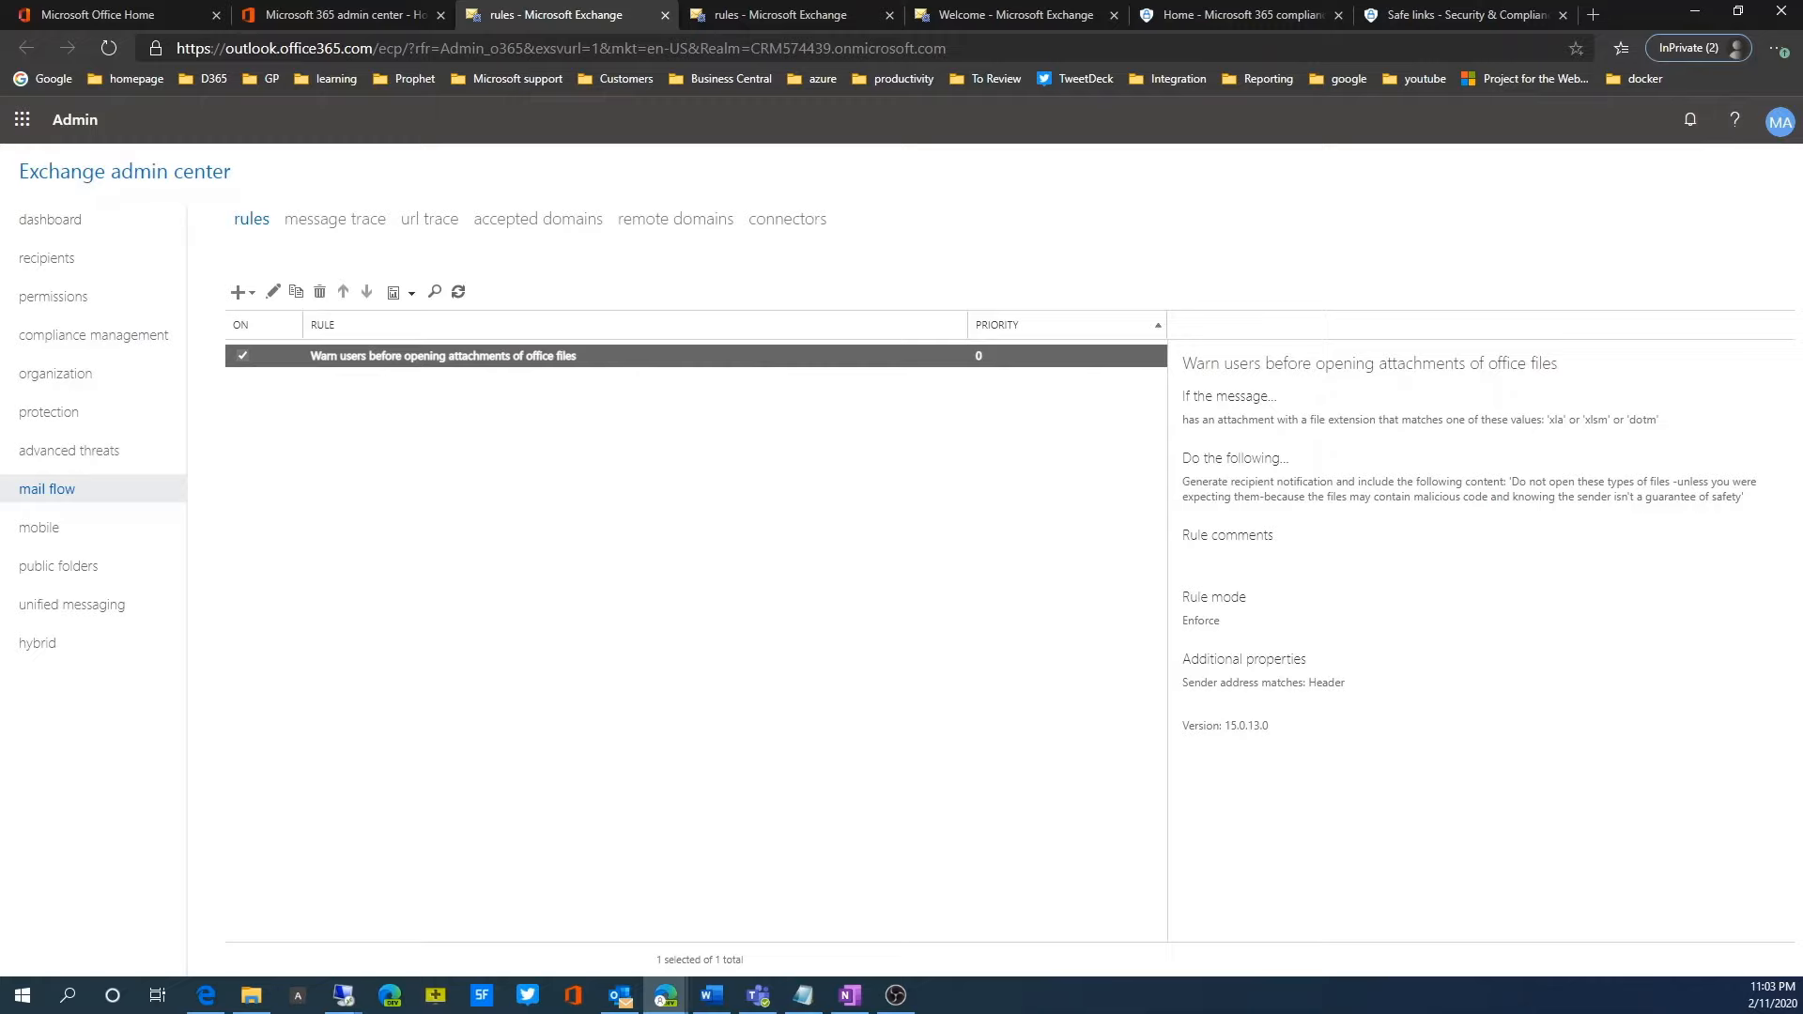
key(alt+Tab)
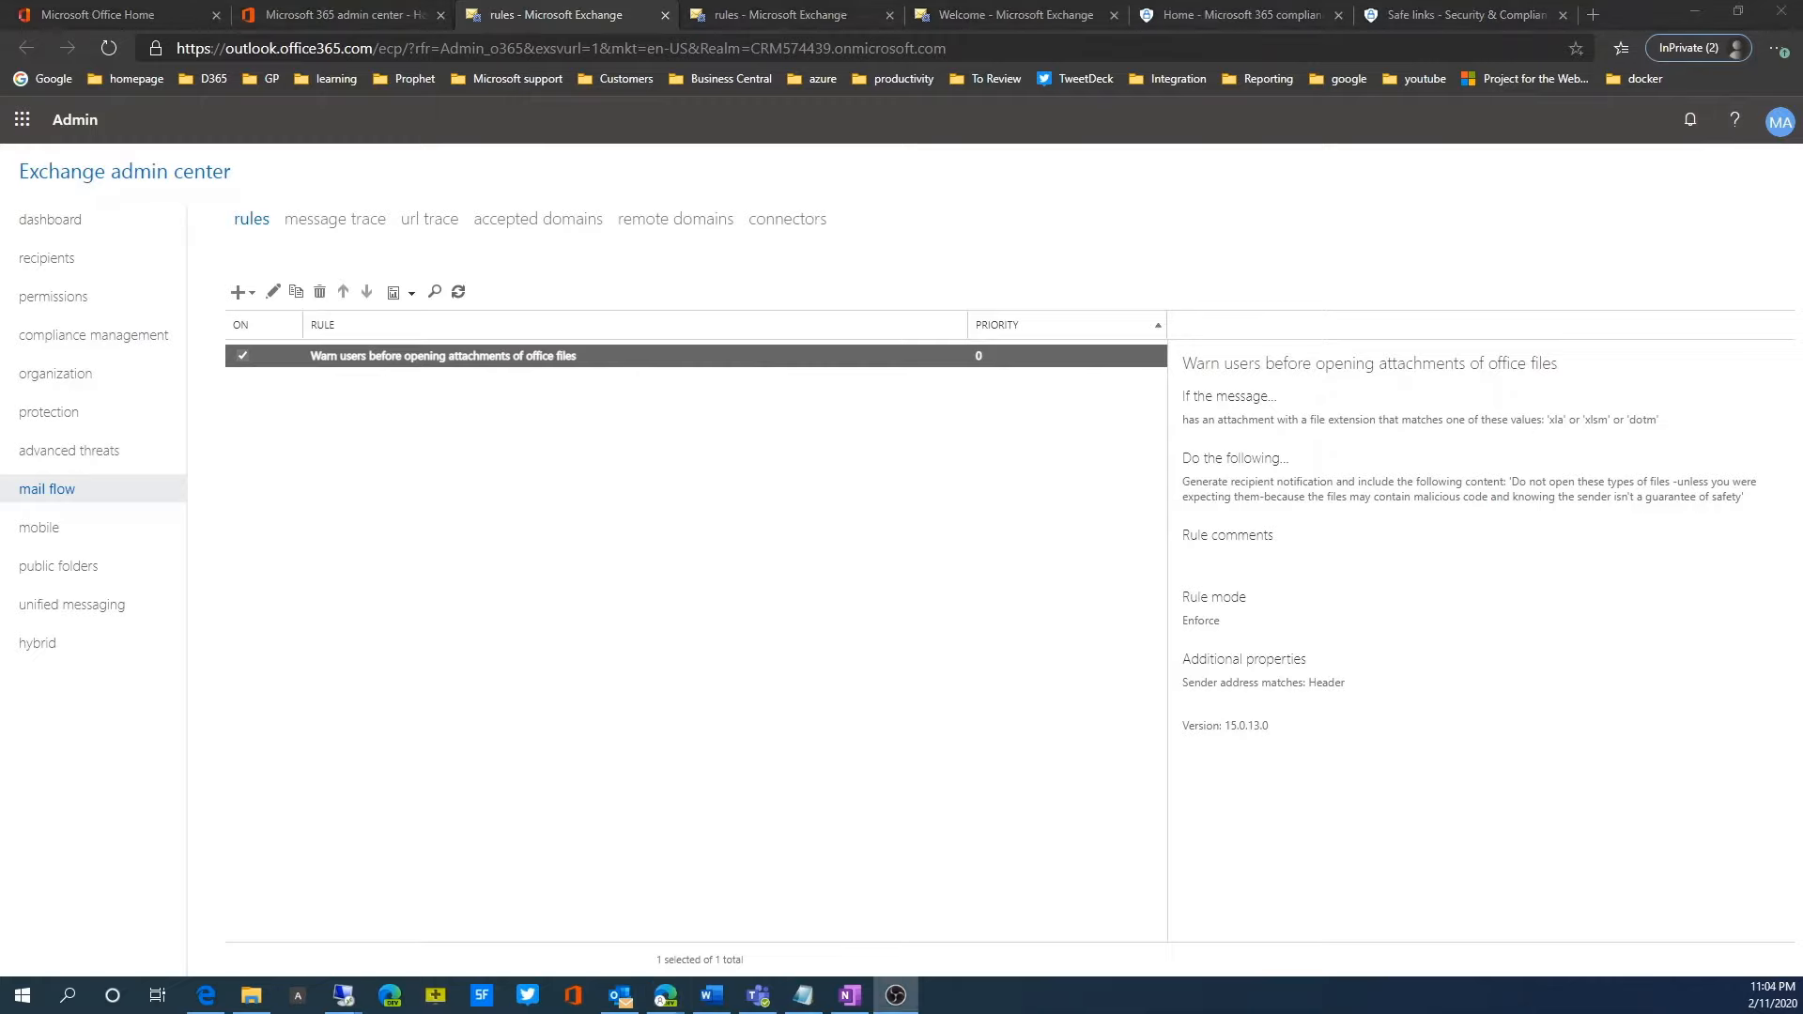